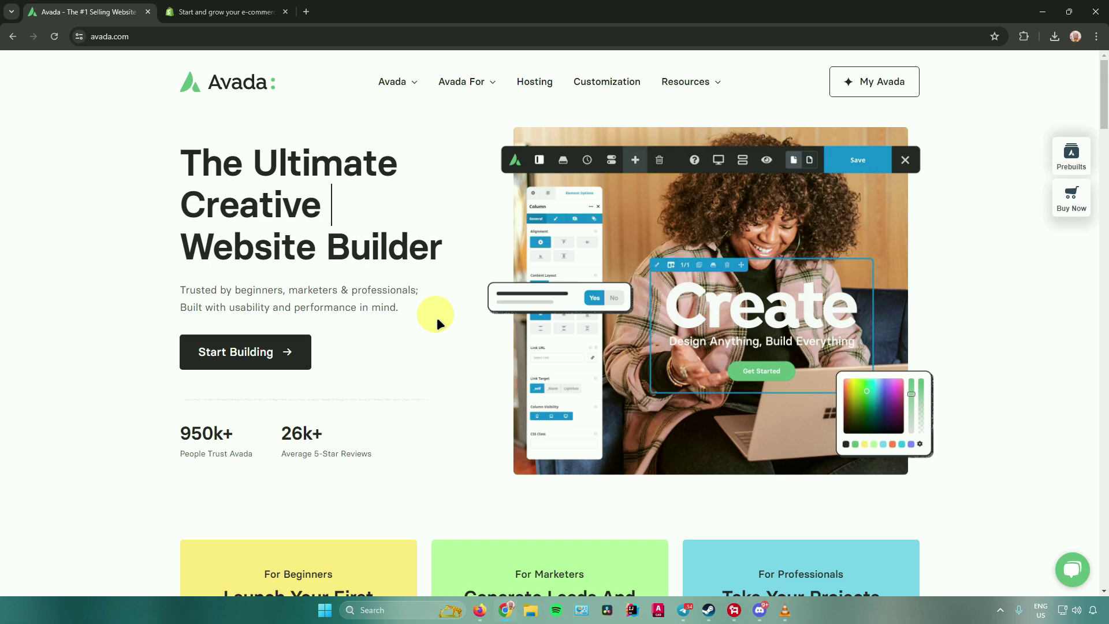
- Switch to Shopify, start a free trial, and answer that you already sell online or in person without using any platform
{"action": "key", "text": "ctrl+Tab"}
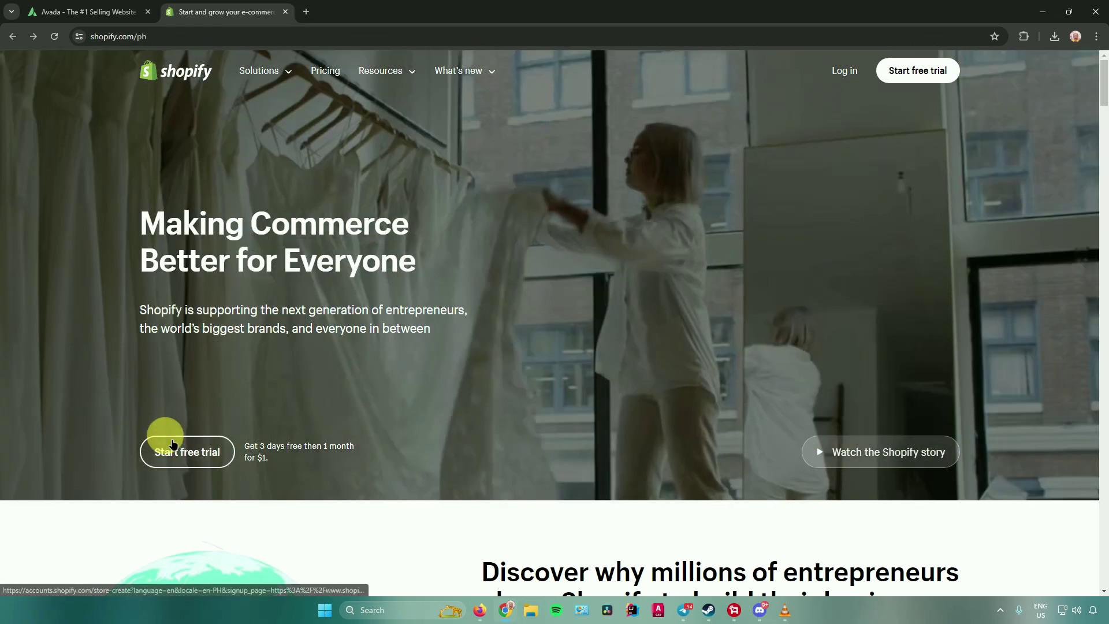
{"action": "left_click", "coordinate": [172, 443]}
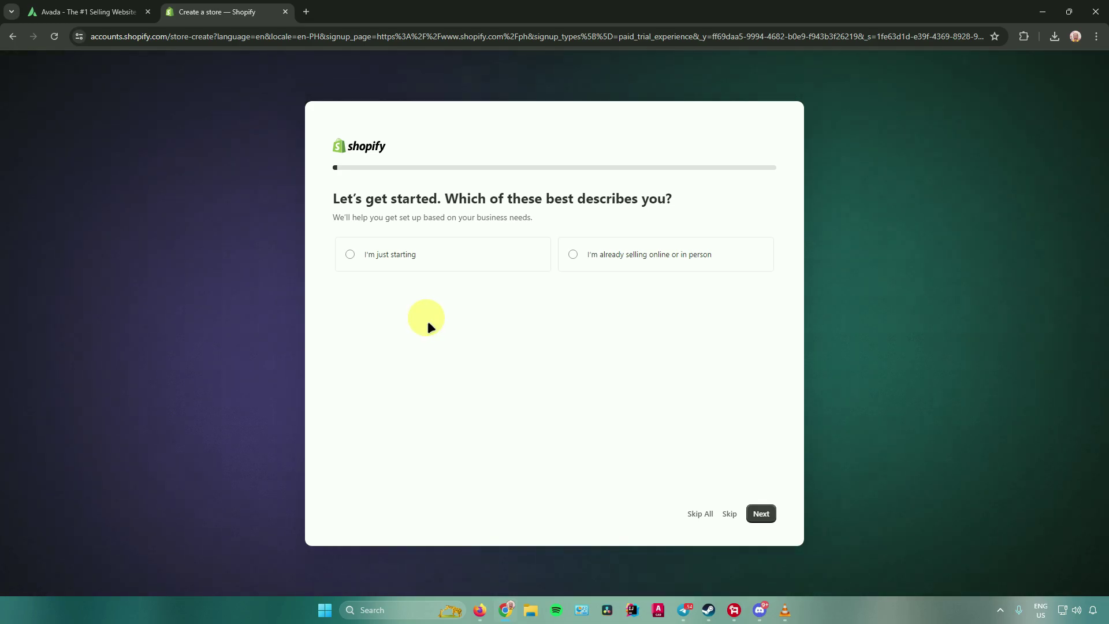
{"action": "left_click", "coordinate": [636, 256]}
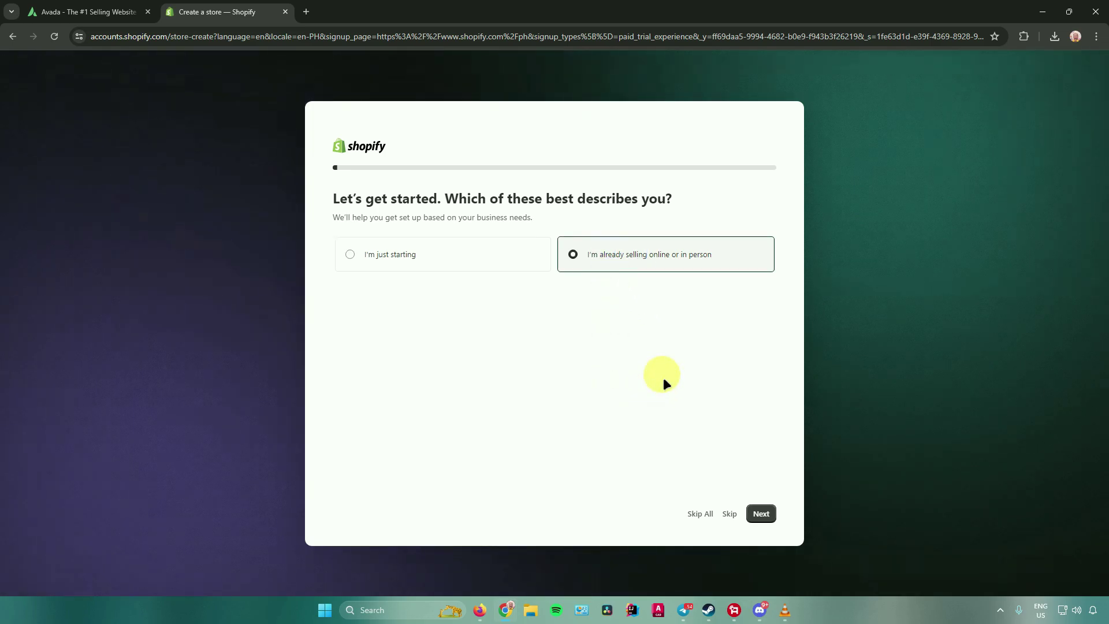
{"action": "left_click", "coordinate": [761, 514]}
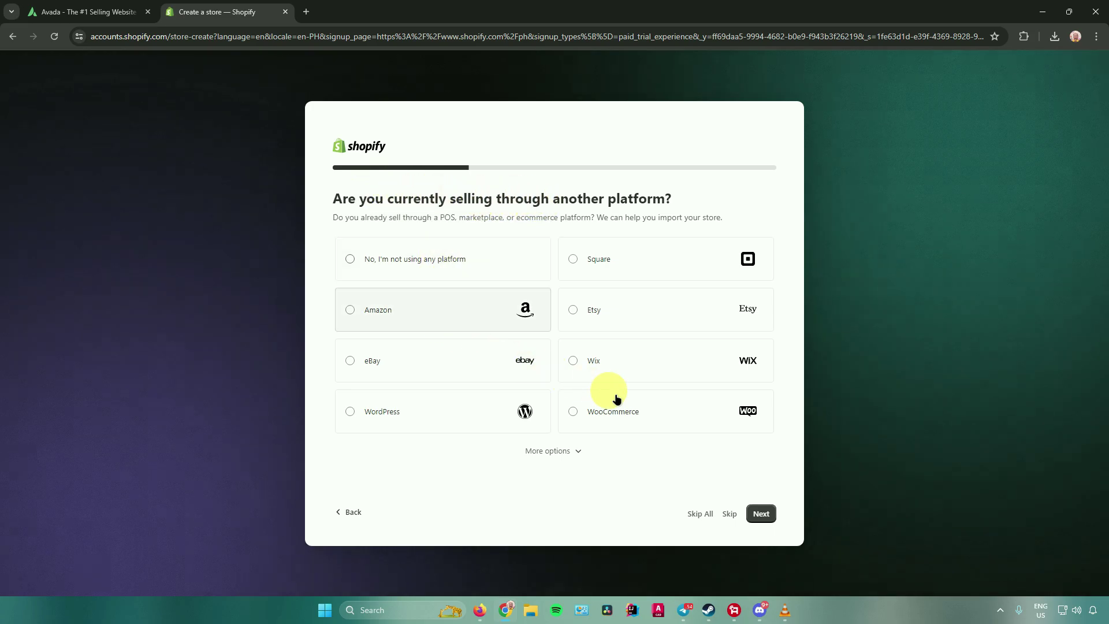
{"action": "left_click", "coordinate": [452, 263]}
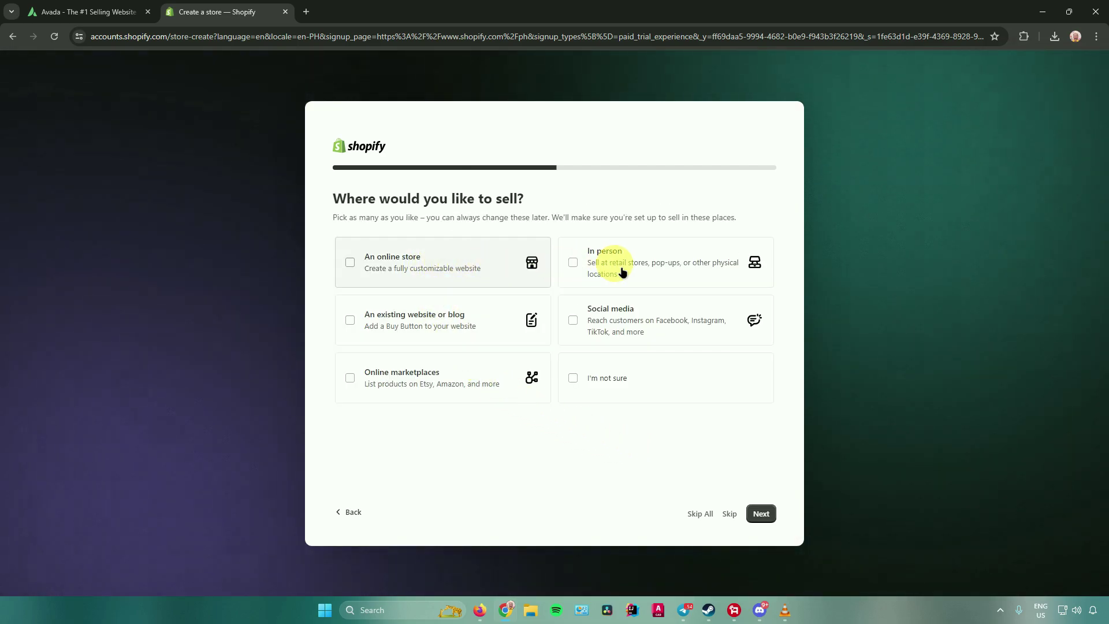
- Complete the store questionnaire with An online store, Products I buy or make myself, and Philippines as the business location
{"action": "left_click", "coordinate": [467, 270]}
{"action": "left_click", "coordinate": [761, 513]}
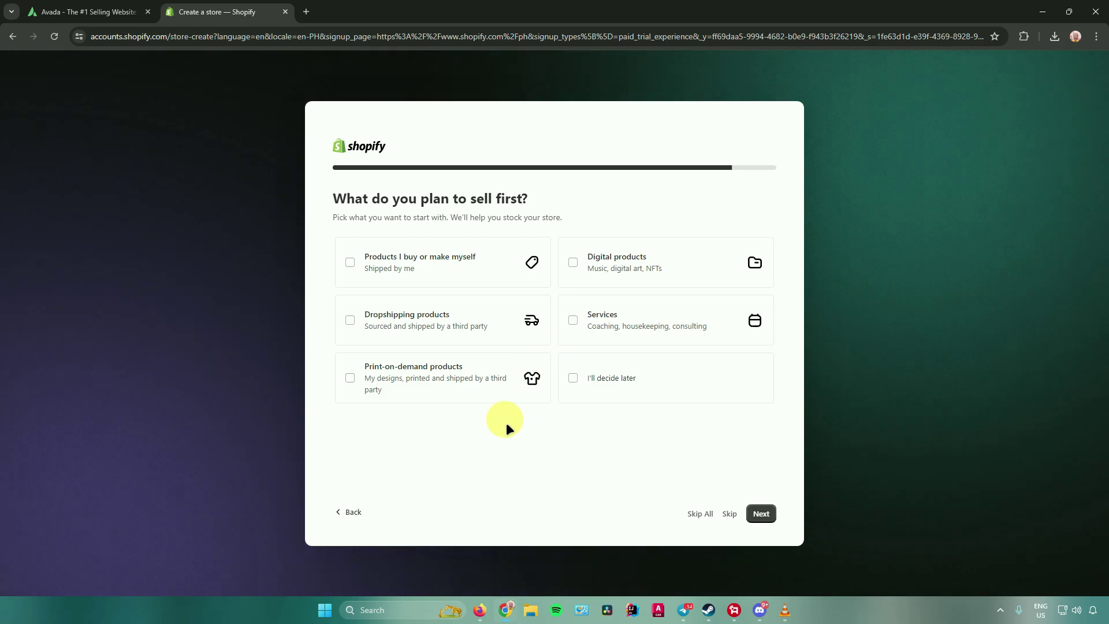
{"action": "left_click", "coordinate": [376, 265]}
{"action": "left_click", "coordinate": [762, 514]}
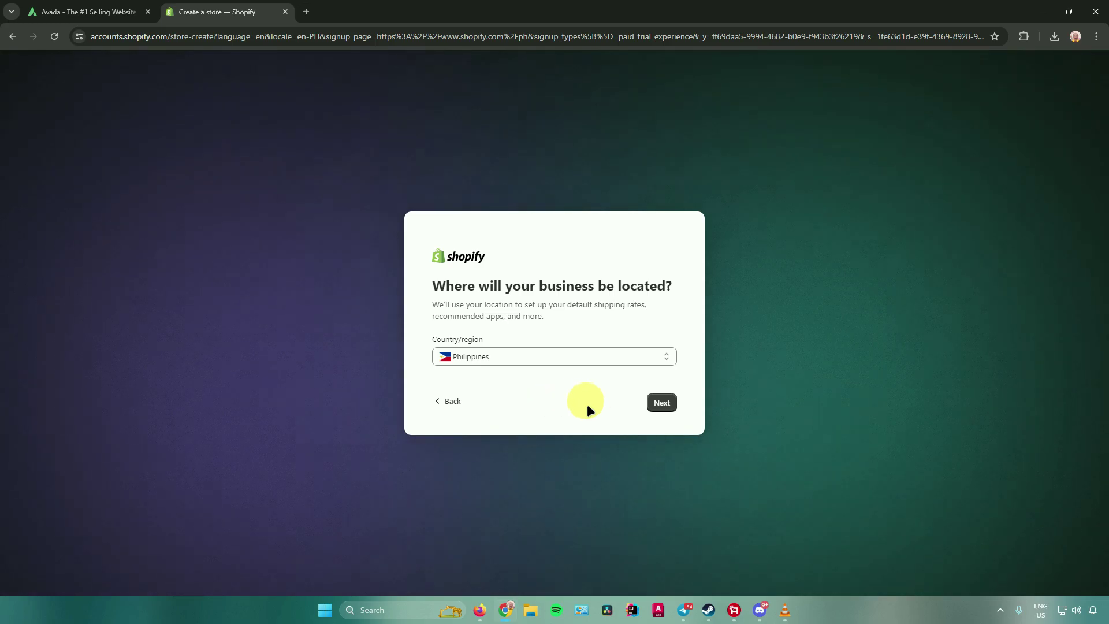
{"action": "left_click", "coordinate": [660, 404]}
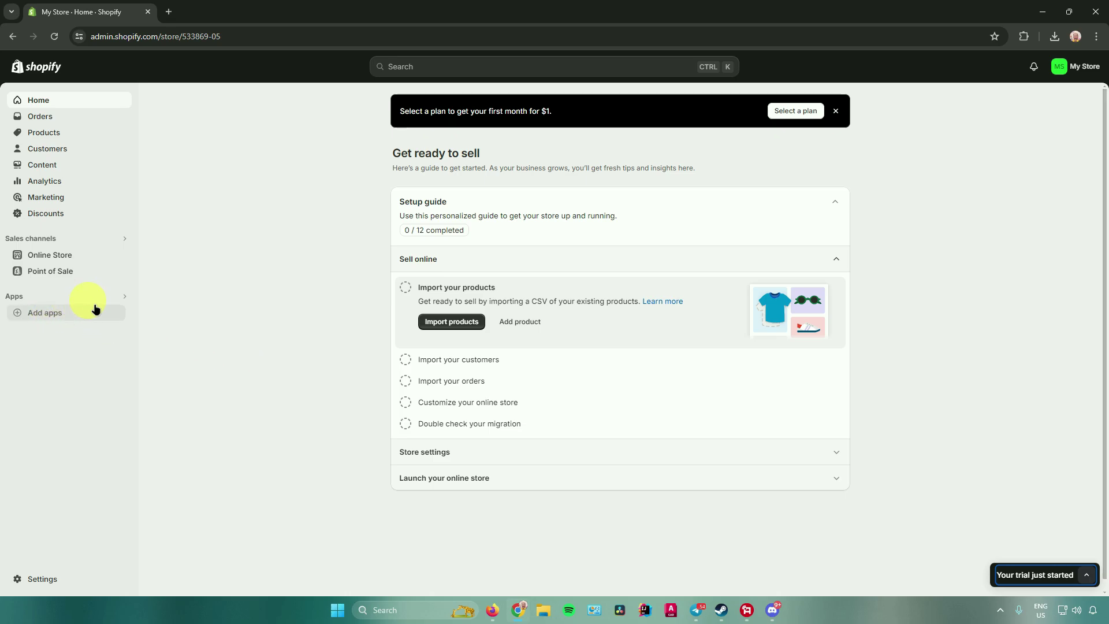
- Search Google for "avada seo" in a new browser tab and view the Avada SEO Speed Image Optimize listing
{"action": "left_click", "coordinate": [168, 11]}
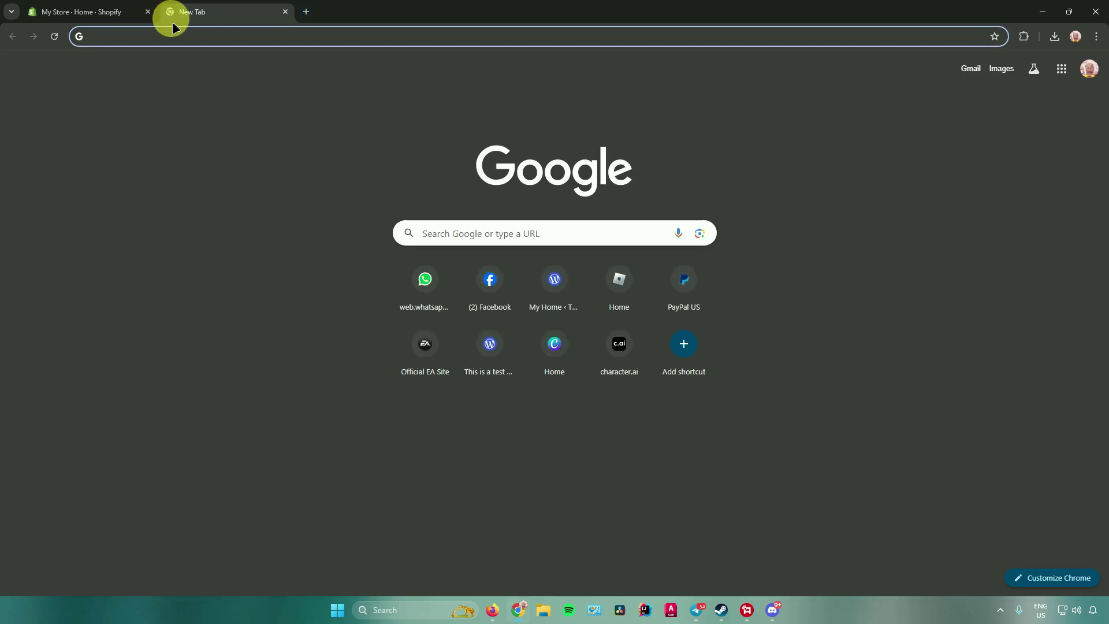
{"action": "type", "text": "avada seo"}
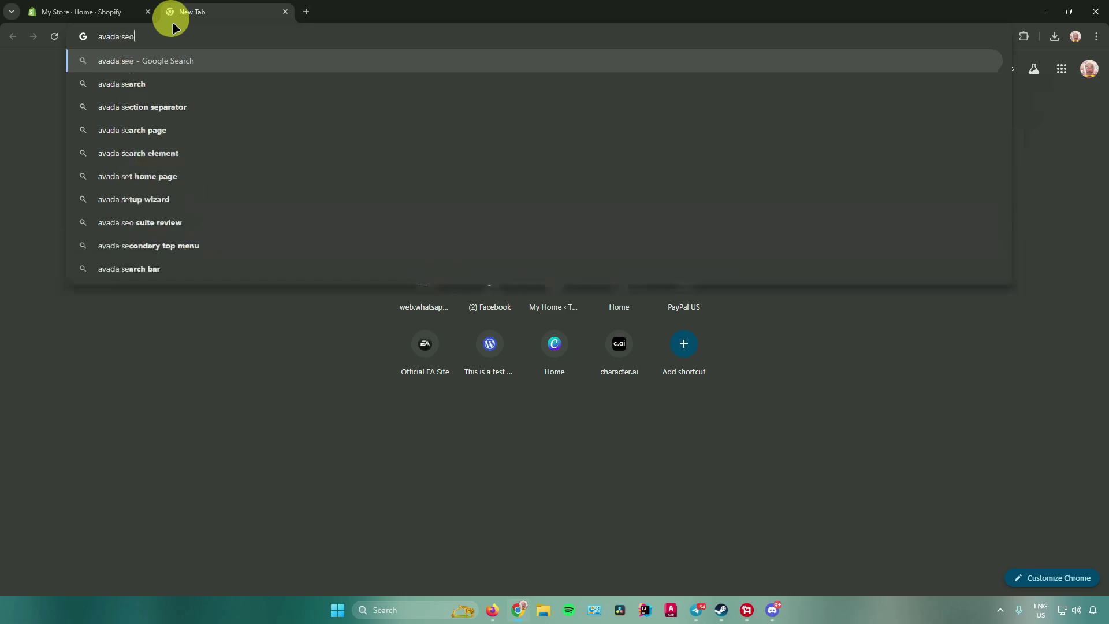
{"action": "key", "text": "Return"}
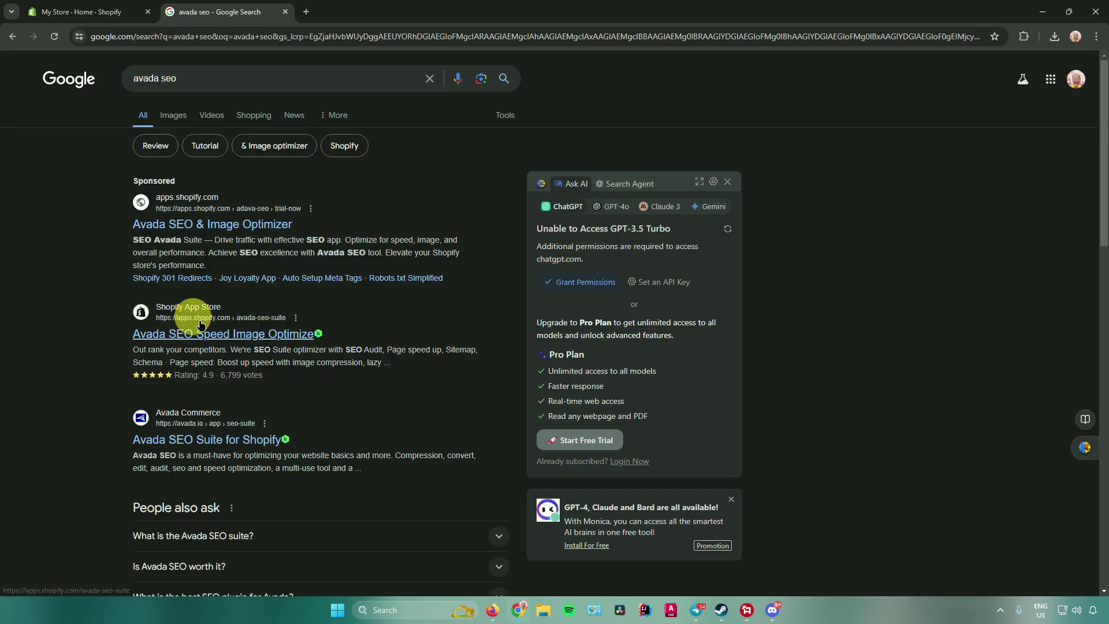
{"action": "left_click", "coordinate": [201, 335]}
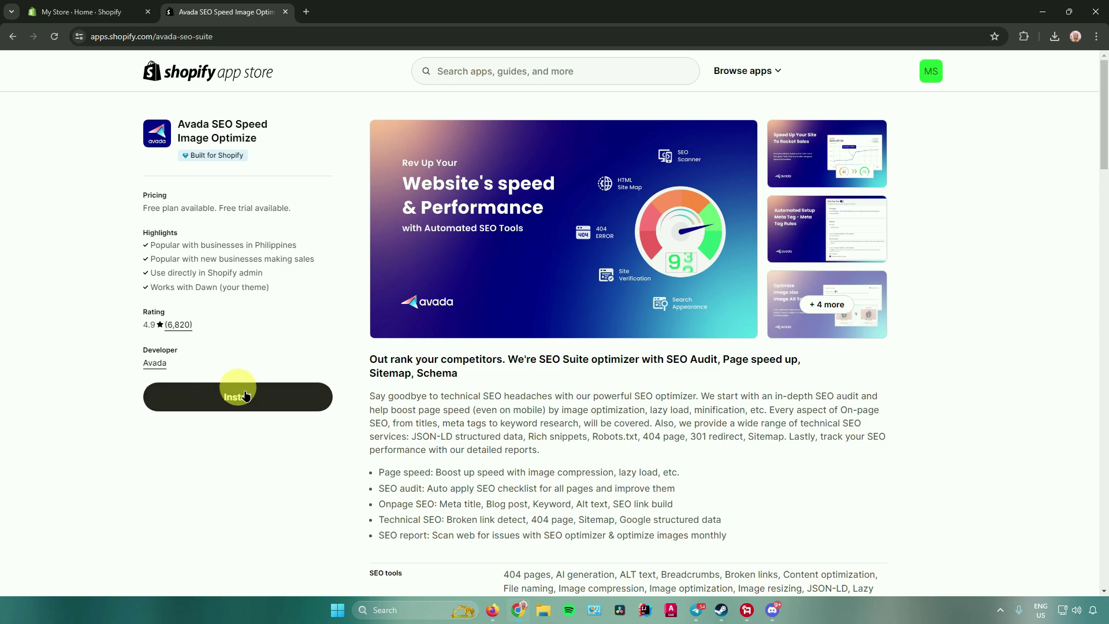
- From the store admin, open the Shopify App Store and search it for "avada seo"
{"action": "left_click", "coordinate": [87, 11]}
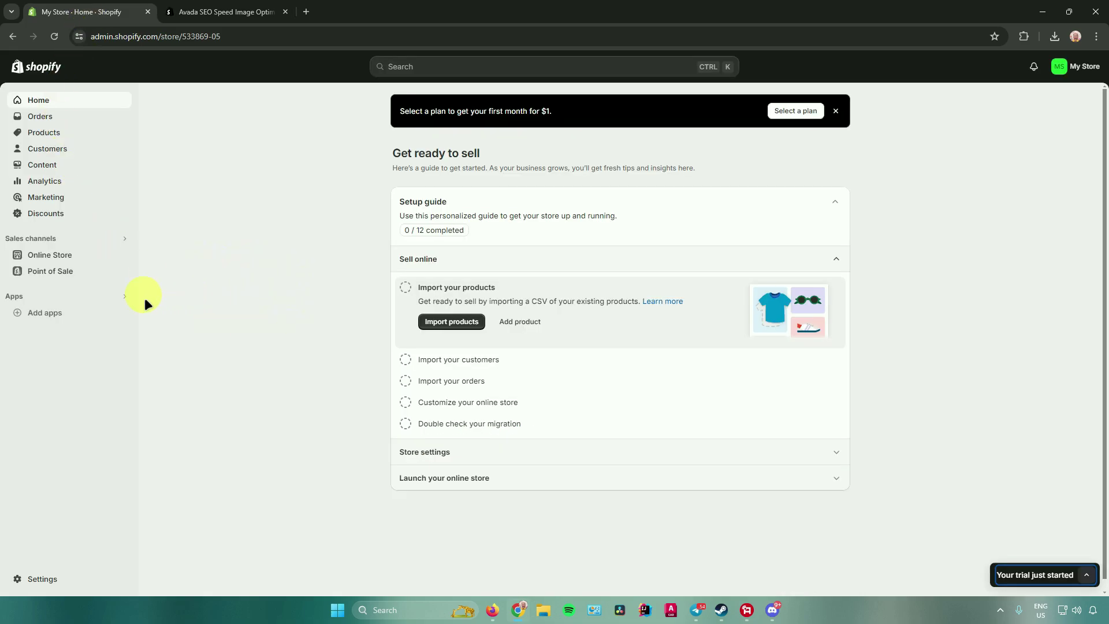
{"action": "left_click", "coordinate": [94, 309]}
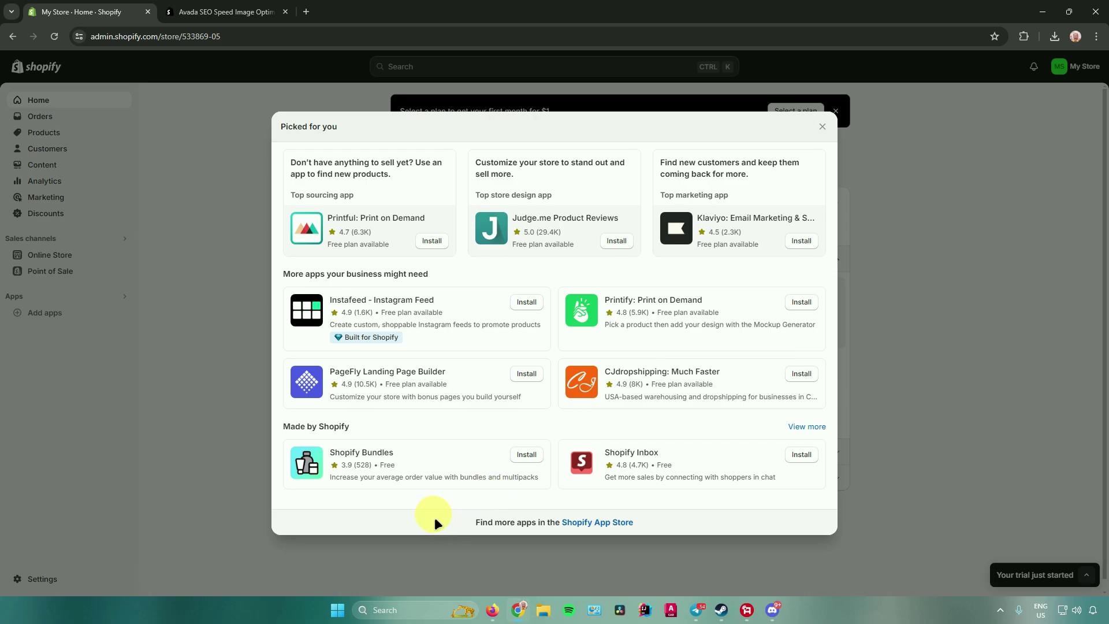
{"action": "left_click", "coordinate": [580, 522]}
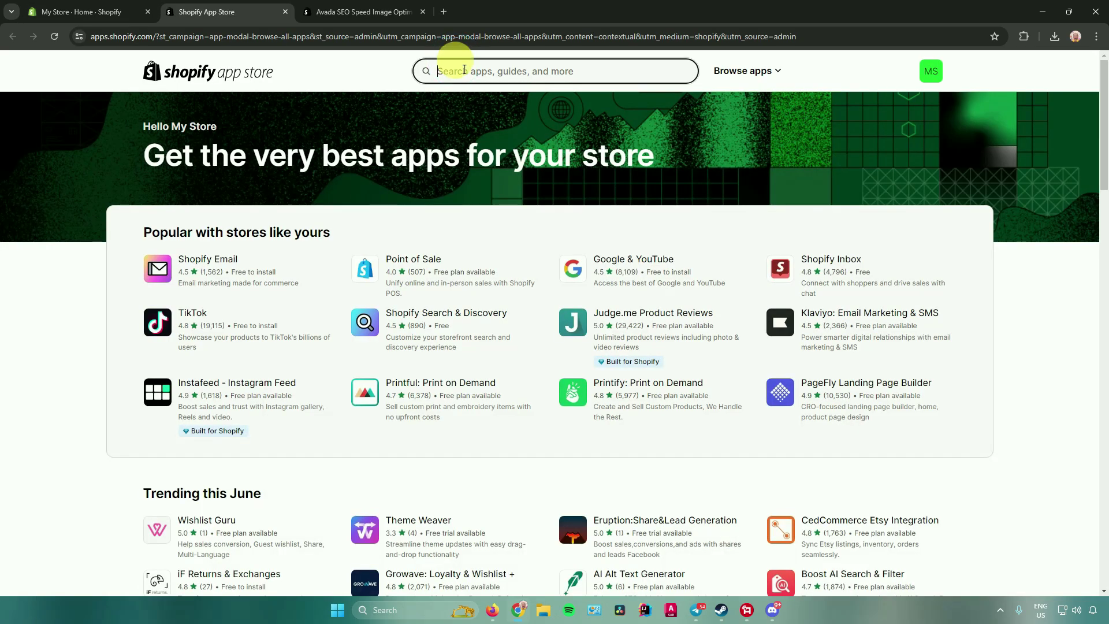
{"action": "left_click", "coordinate": [464, 70]}
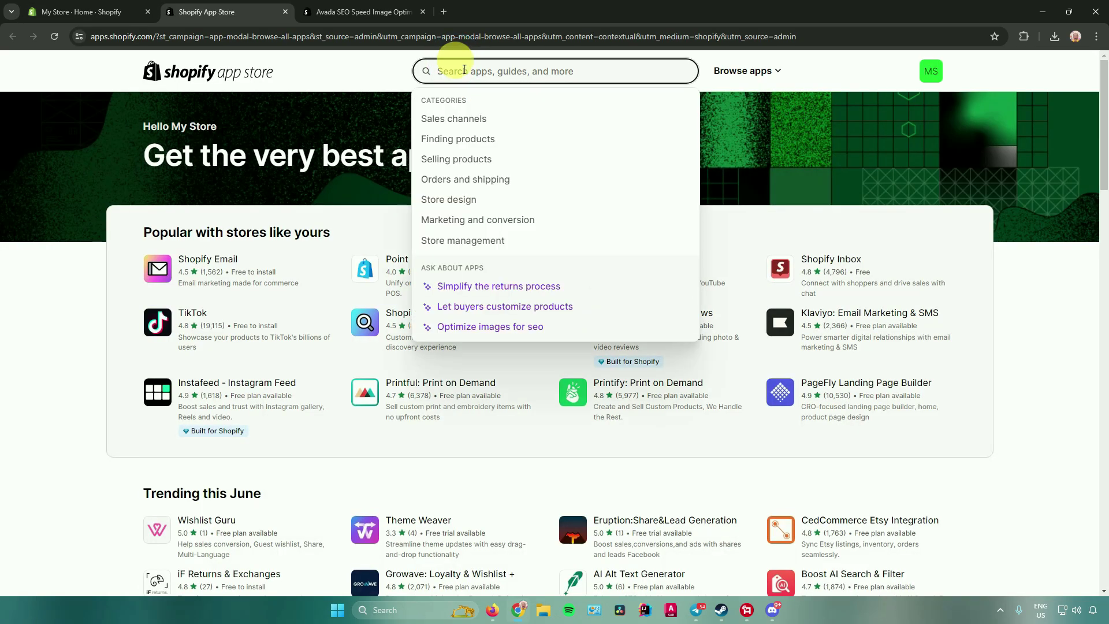
{"action": "type", "text": "avada seo"}
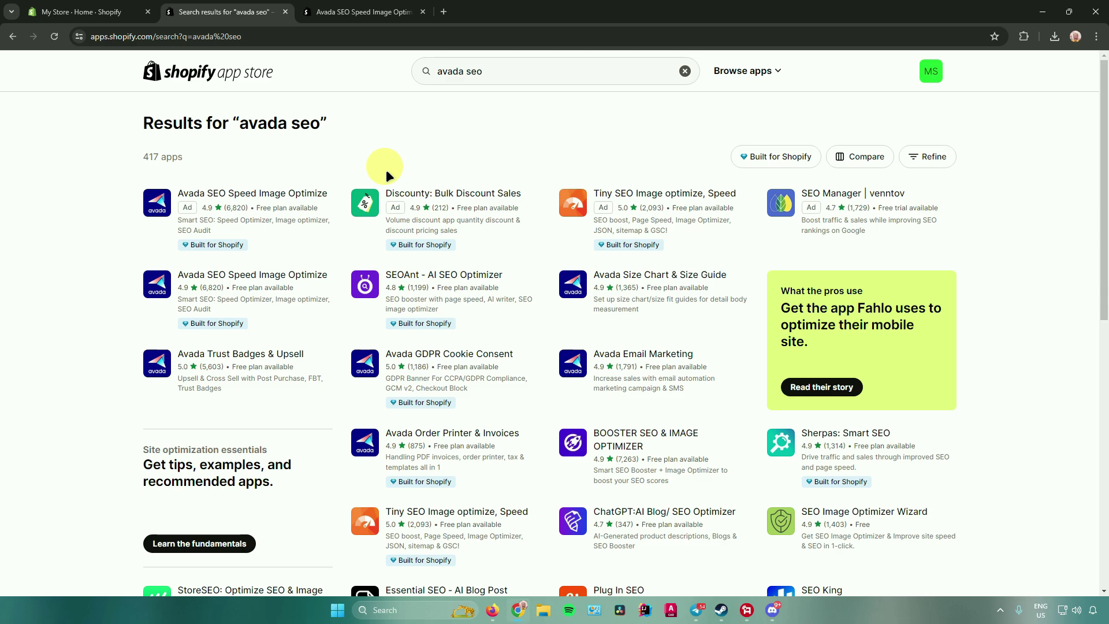
- Install the Avada SEO Speed Image Optimize app on the store and approve its data access
{"action": "left_click", "coordinate": [253, 289]}
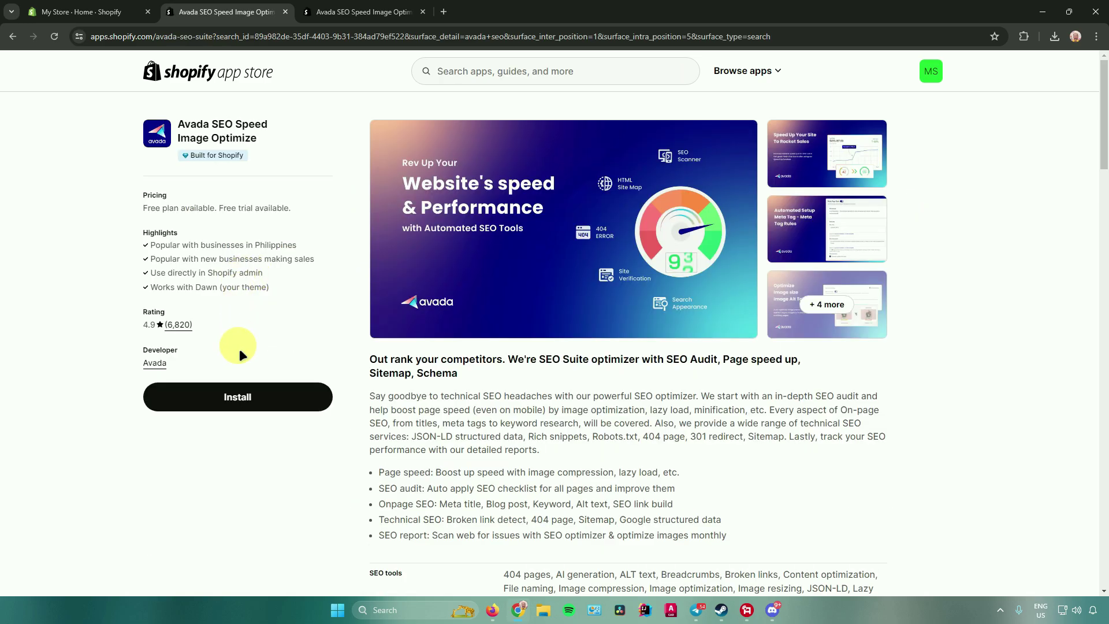
{"action": "left_click", "coordinate": [237, 397]}
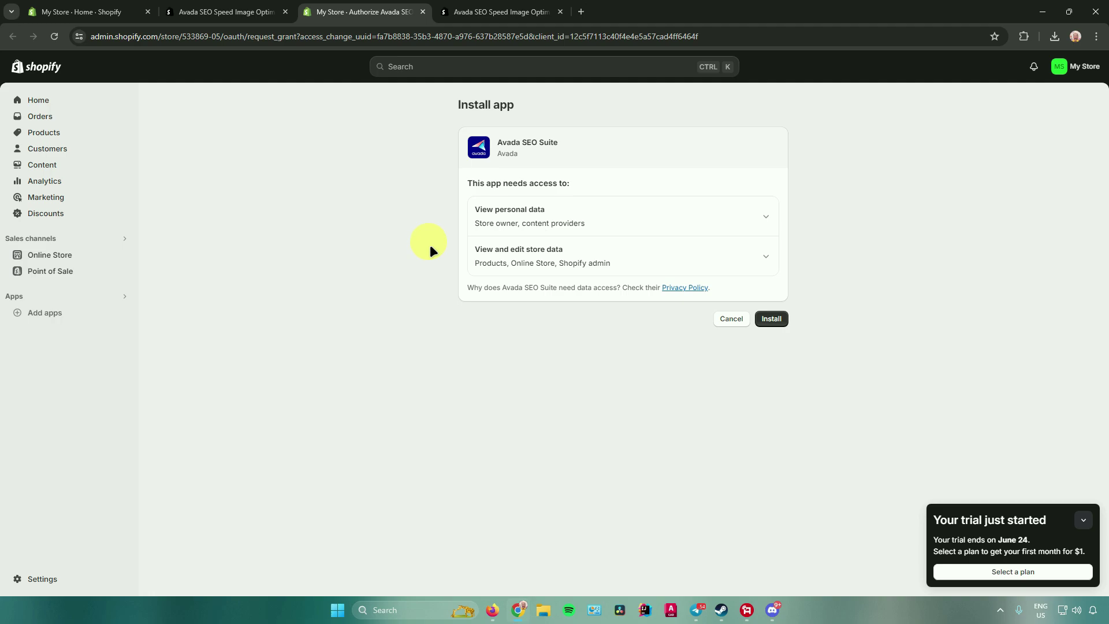
{"action": "left_click", "coordinate": [772, 319]}
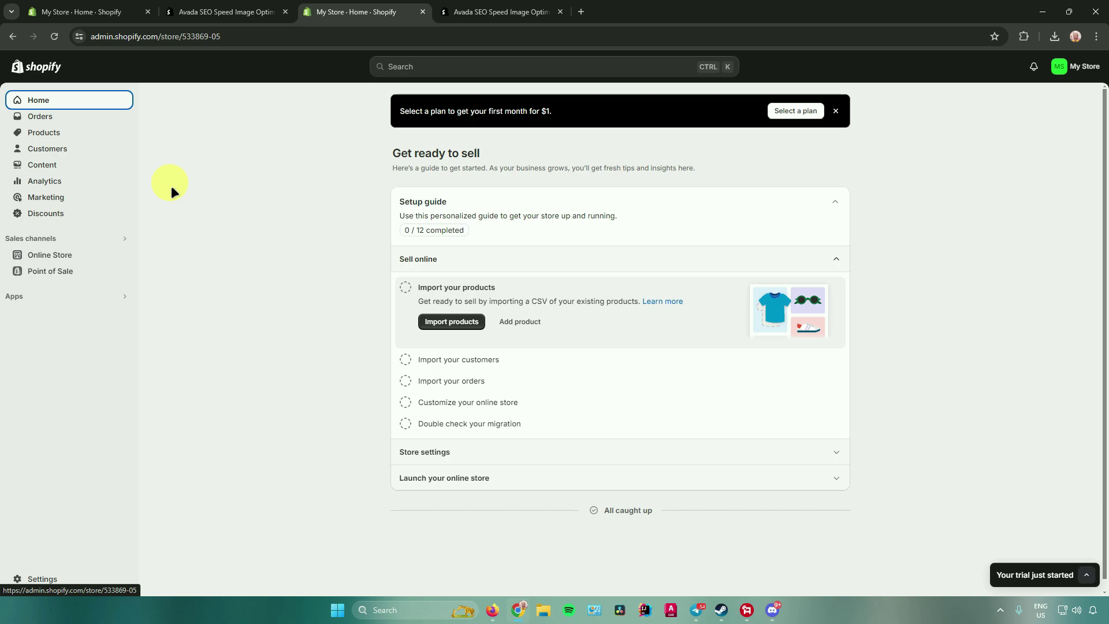
- Open the installed Avada SEO Suite app and pin it to the admin navigation
{"action": "left_click", "coordinate": [126, 296]}
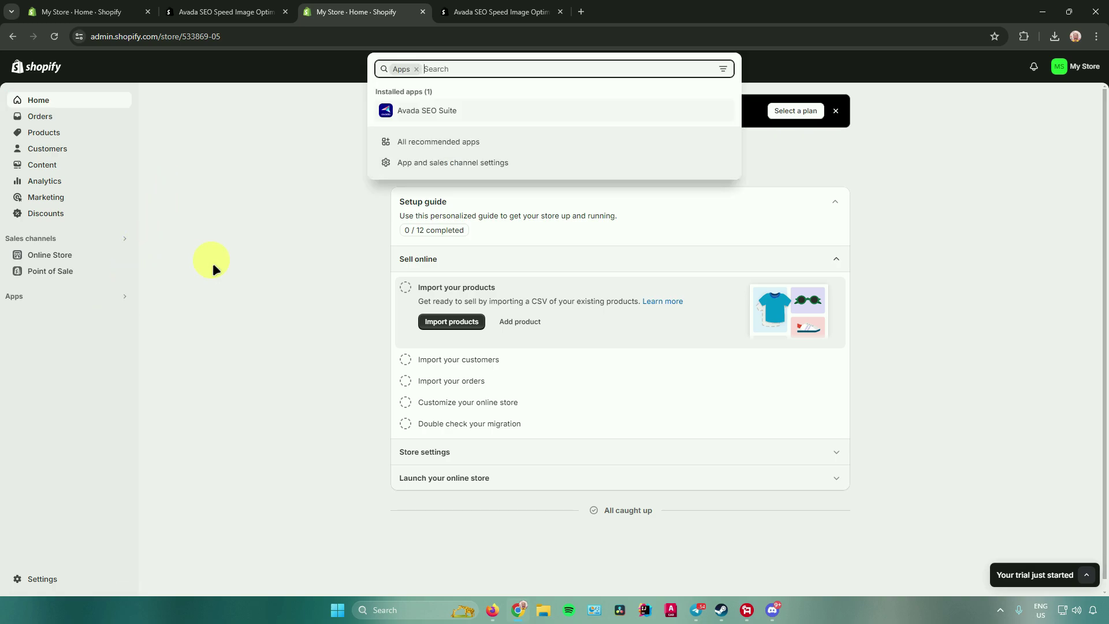
{"action": "left_click", "coordinate": [405, 111]}
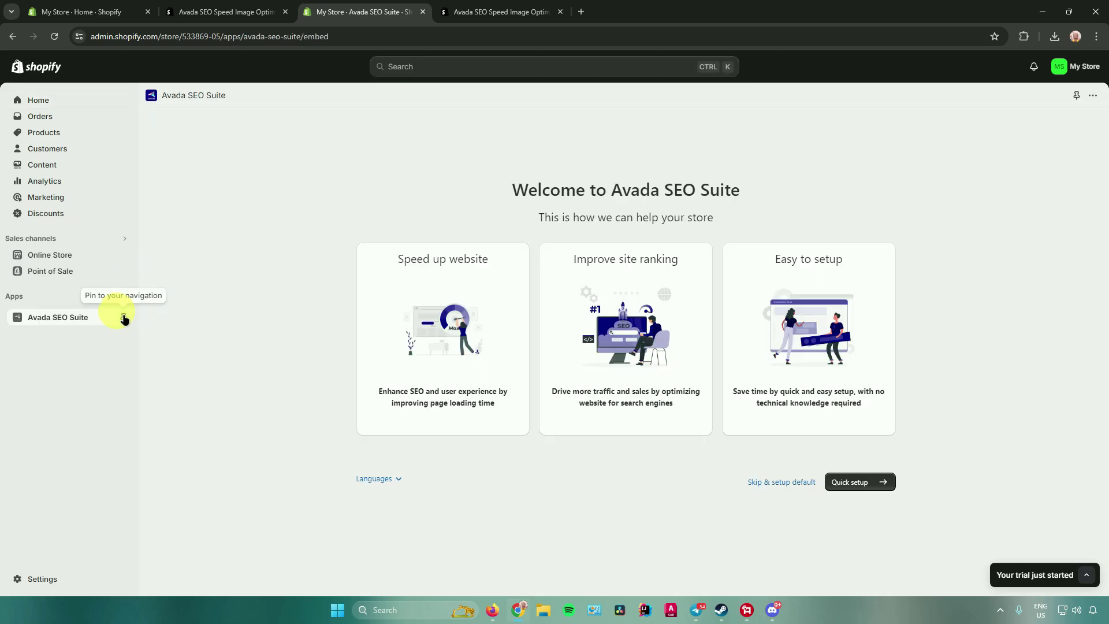
{"action": "left_click", "coordinate": [121, 315]}
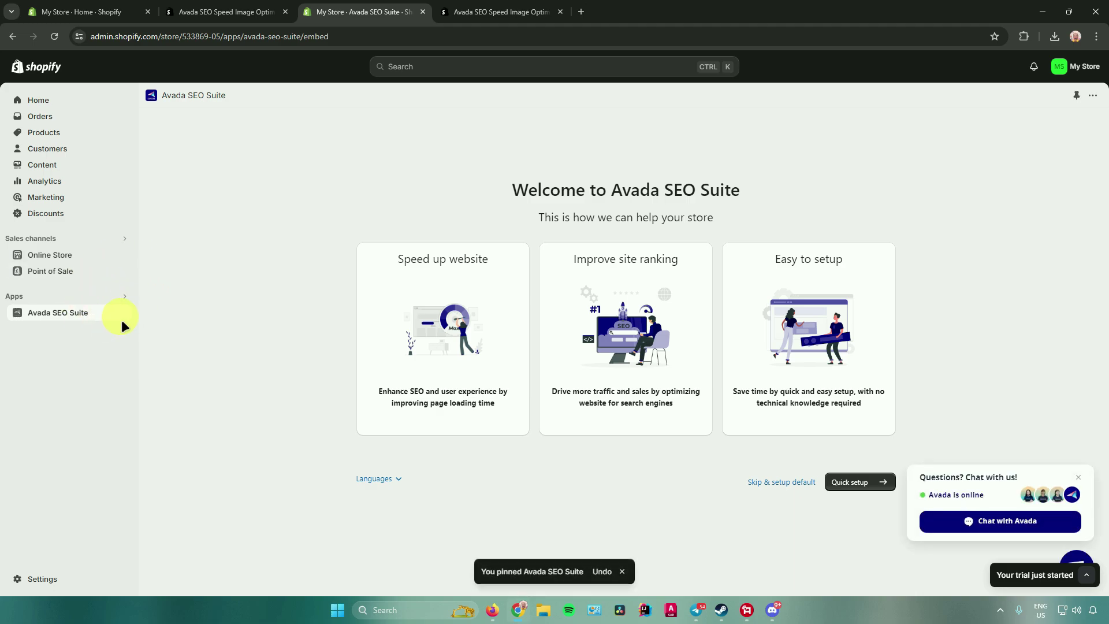
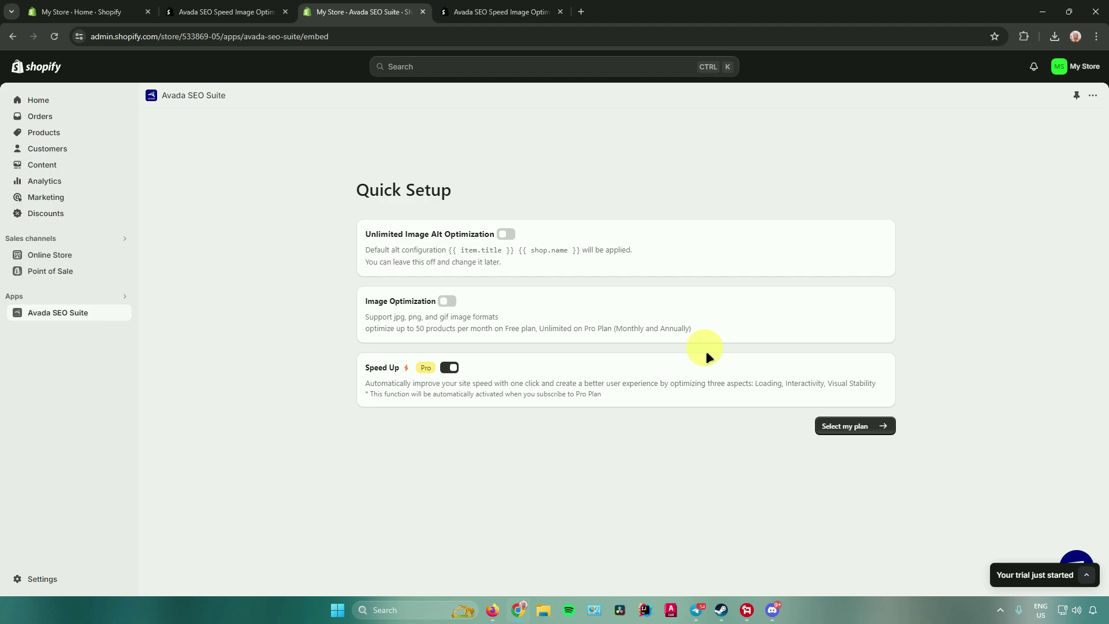
- Configure Quick Setup with Speed Up off and Image Optimization and Unlimited Image Alt Optimization on, and continue to plan selection
{"action": "left_click", "coordinate": [452, 368]}
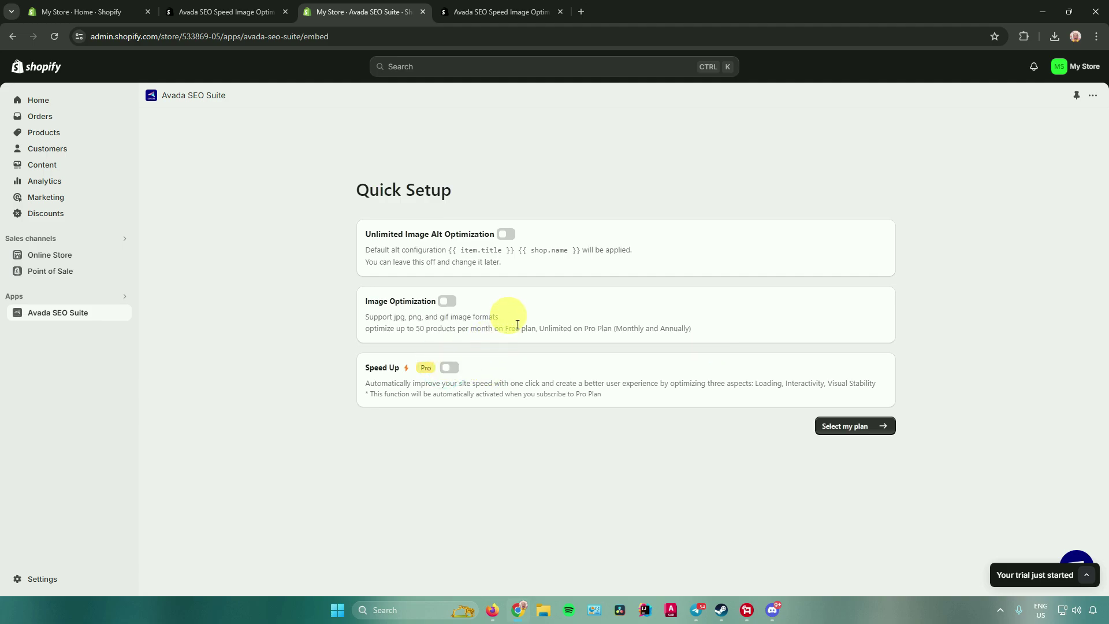
{"action": "left_click", "coordinate": [448, 301]}
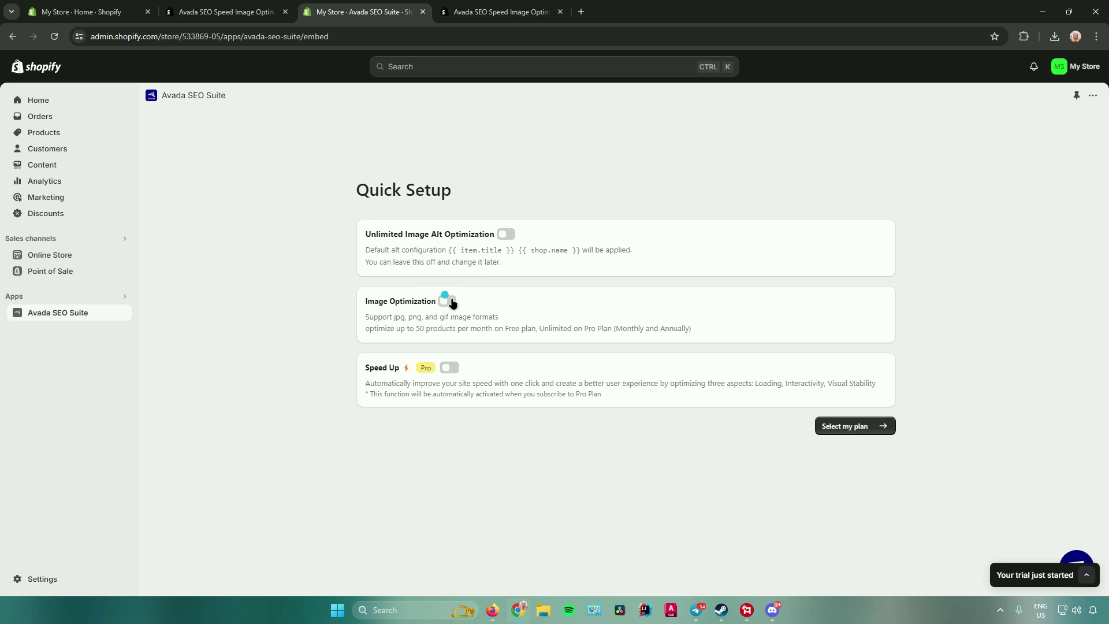
{"action": "left_click", "coordinate": [507, 234]}
{"action": "left_click", "coordinate": [832, 426]}
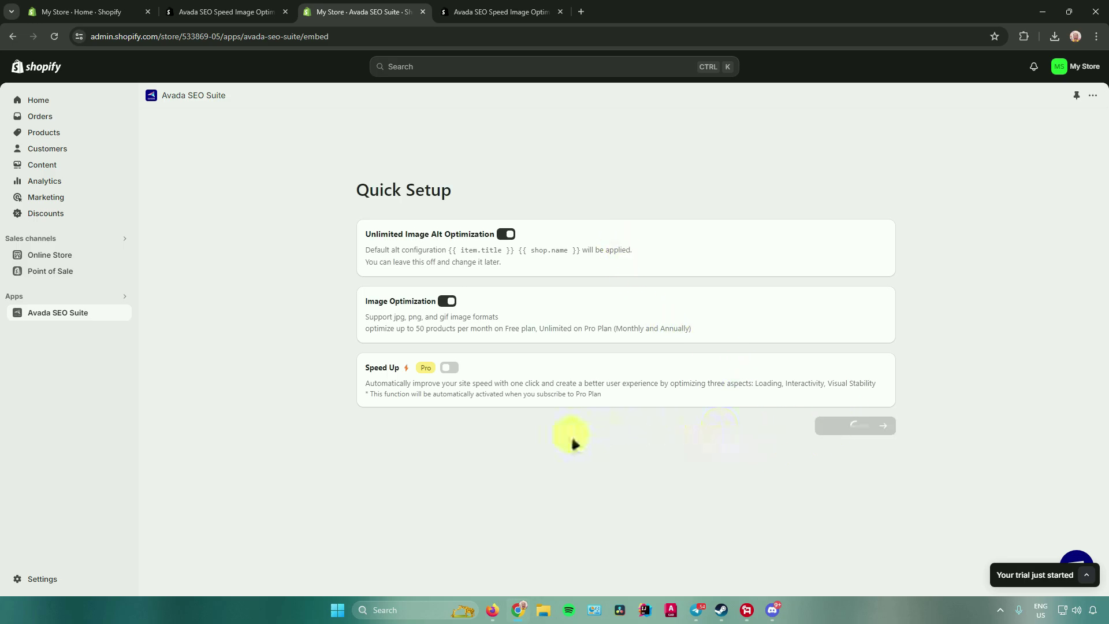
- Compare the prices and included features of the Free, Pro and Enterprise plans for Avada SEO Suite
{"action": "scroll", "coordinate": [353, 387], "scroll_direction": "down", "scroll_amount": 2}
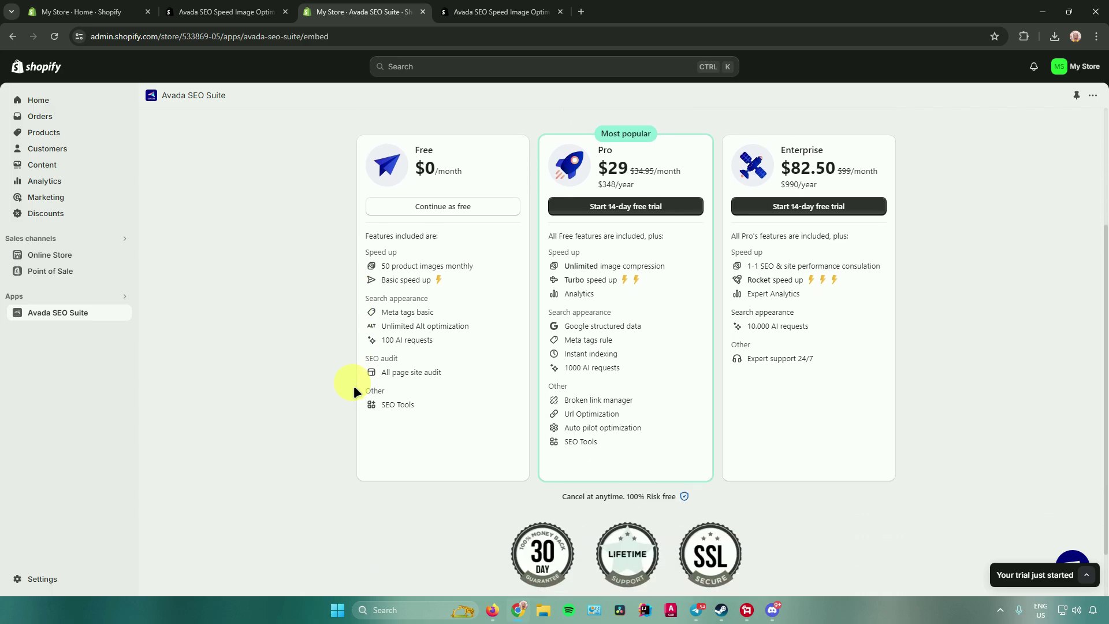
{"action": "scroll", "coordinate": [355, 383], "scroll_direction": "up", "scroll_amount": 3}
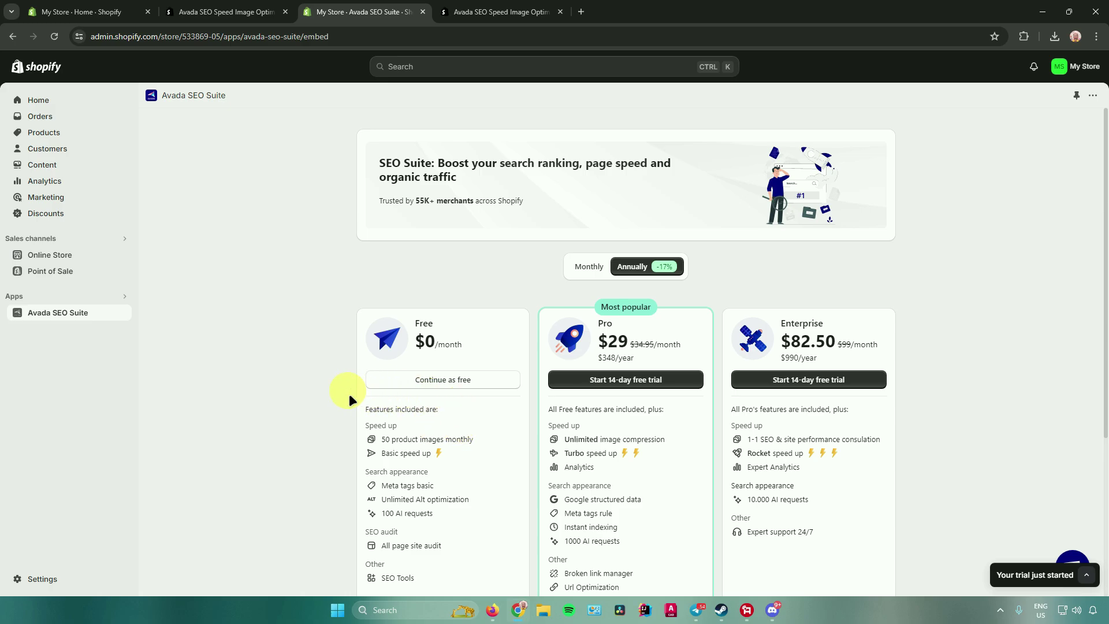
{"action": "scroll", "coordinate": [340, 397], "scroll_direction": "down", "scroll_amount": 1}
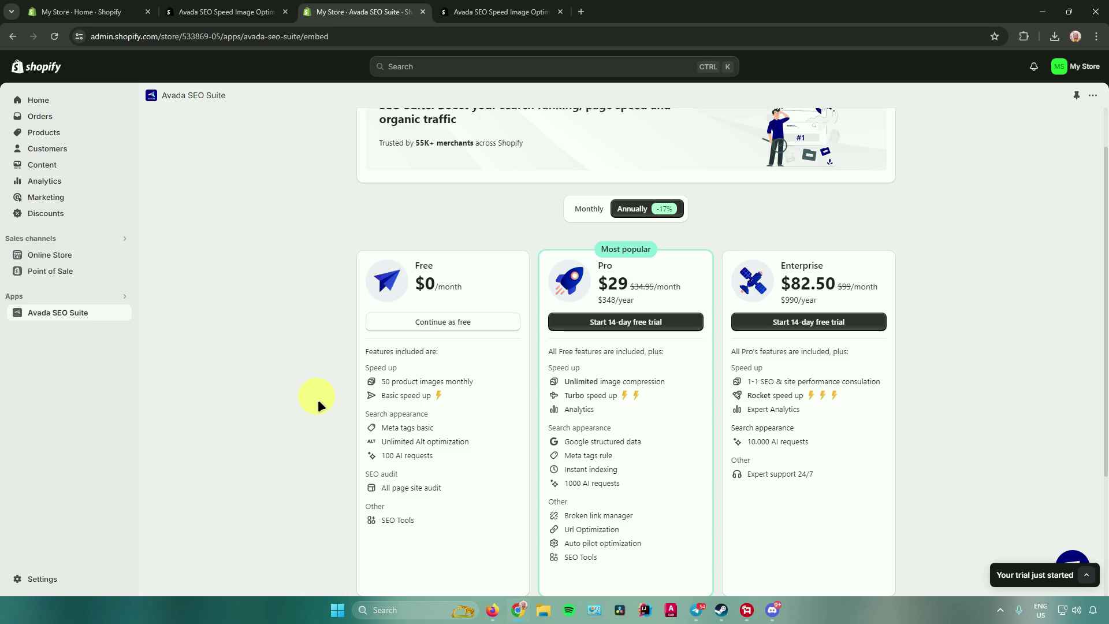
{"action": "scroll", "coordinate": [317, 400], "scroll_direction": "down", "scroll_amount": 1}
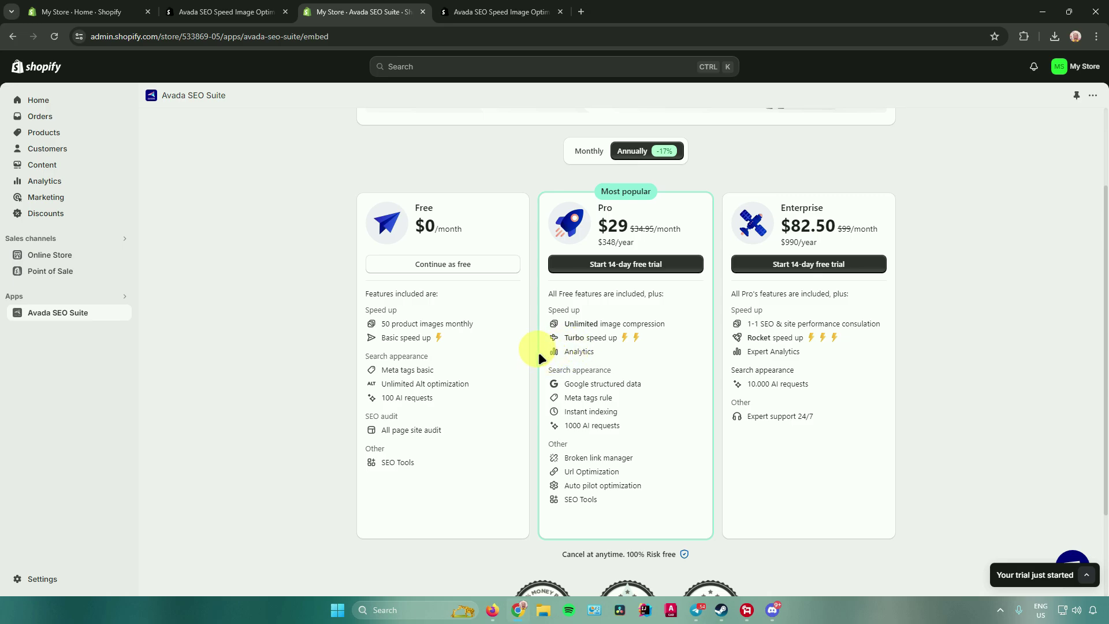
{"action": "scroll", "coordinate": [539, 352], "scroll_direction": "down", "scroll_amount": 1}
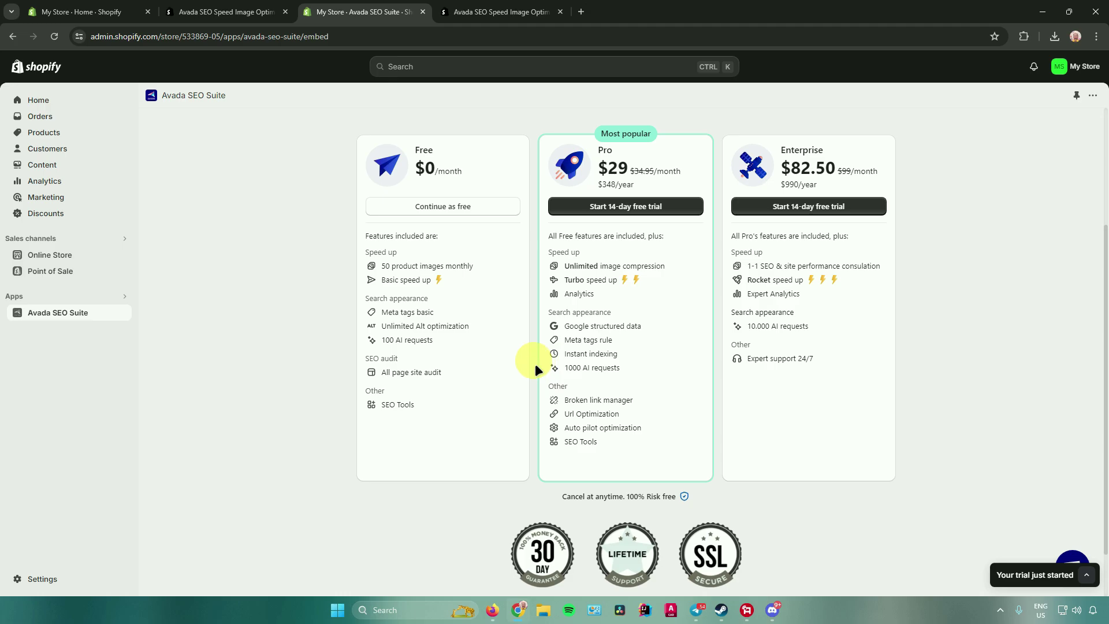
{"action": "scroll", "coordinate": [535, 363], "scroll_direction": "down", "scroll_amount": 1}
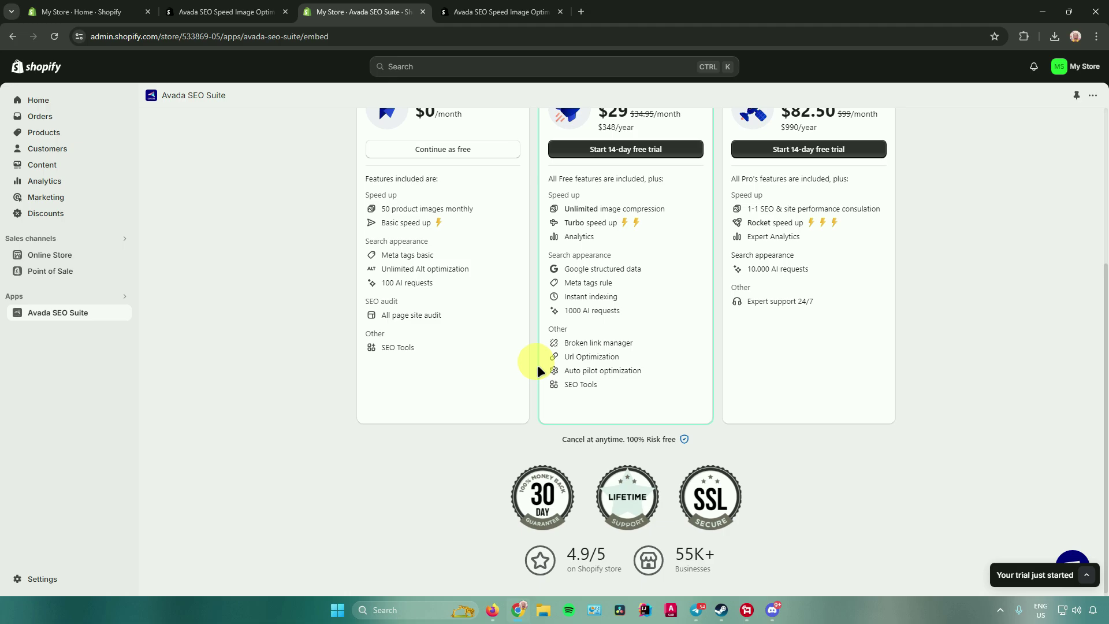
{"action": "scroll", "coordinate": [542, 369], "scroll_direction": "up", "scroll_amount": 3}
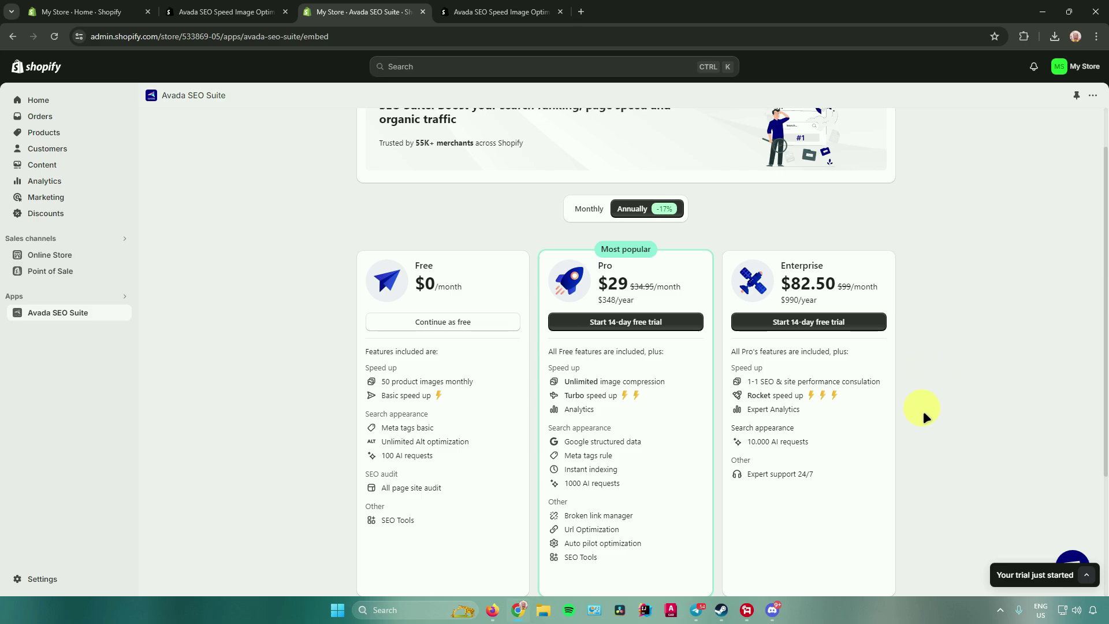
{"action": "scroll", "coordinate": [923, 410], "scroll_direction": "down", "scroll_amount": 2}
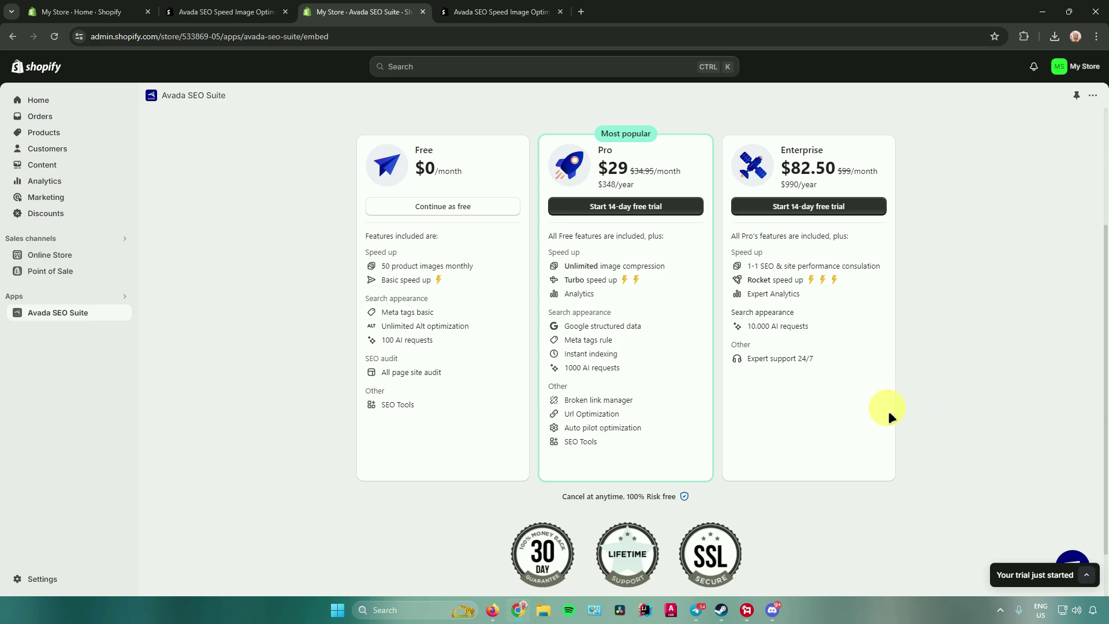
- Choose the Free plan at $0/month for Avada SEO Suite and continue to the app dashboard
{"action": "scroll", "coordinate": [887, 409], "scroll_direction": "up", "scroll_amount": 2}
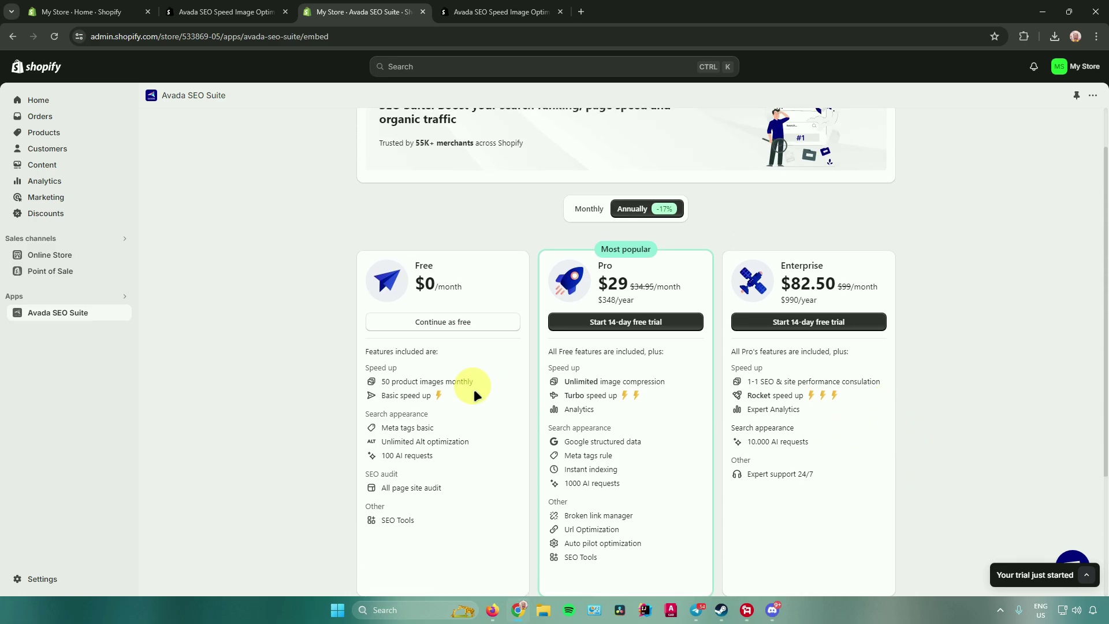
{"action": "left_click", "coordinate": [457, 321]}
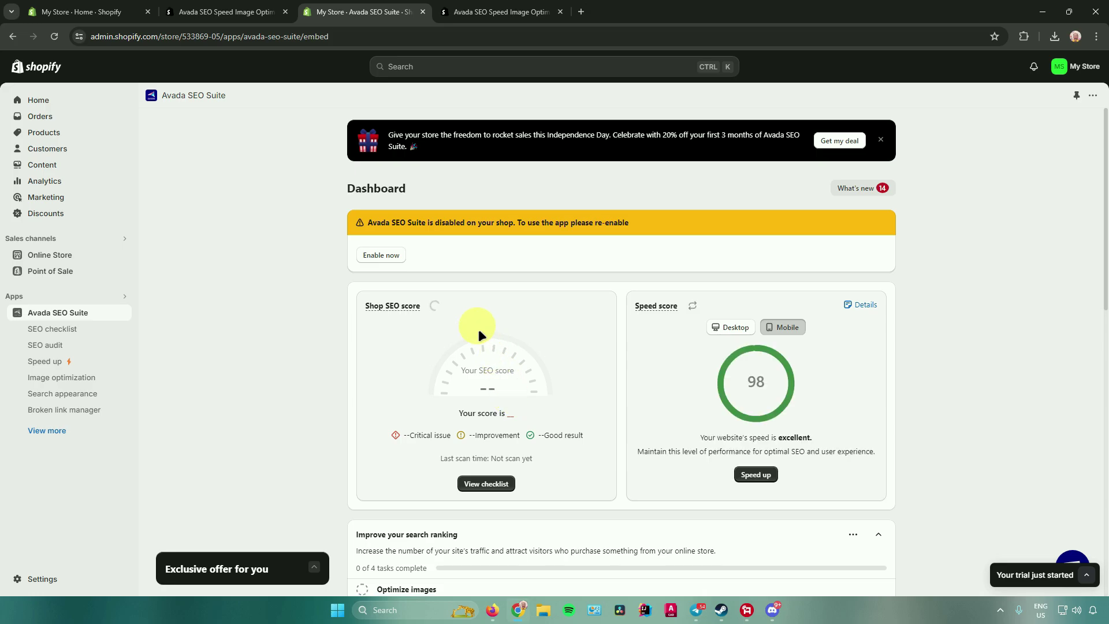
- Examine the dashboard's SEO and speed scores, search ranking tasks, Shopify performance articles, helpdesk, app removal and page builder sections
{"action": "scroll", "coordinate": [449, 331], "scroll_direction": "down", "scroll_amount": 1}
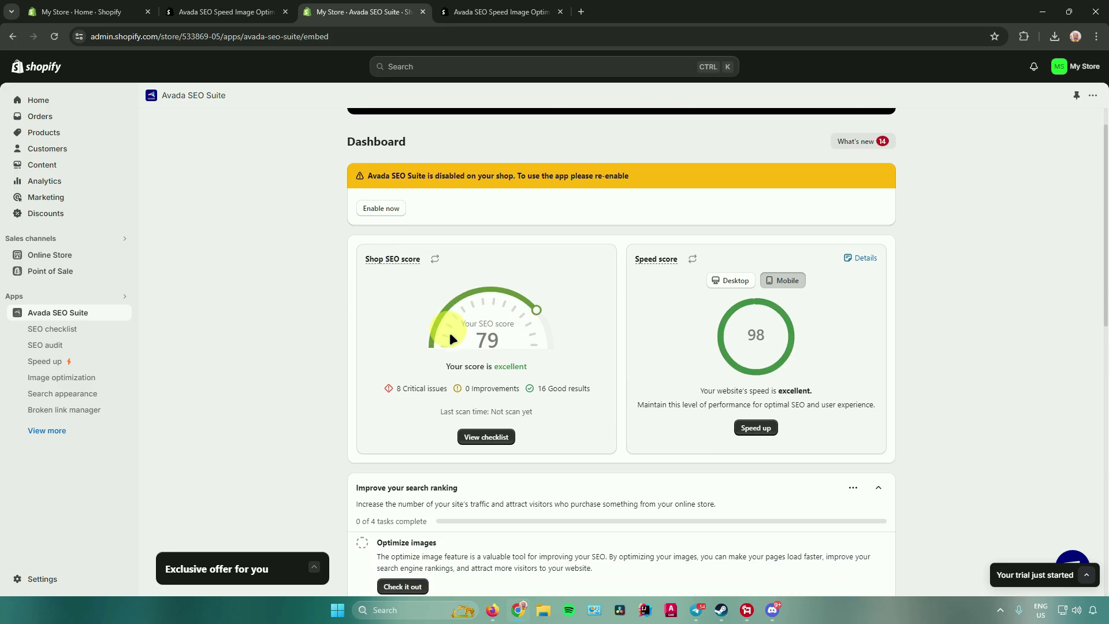
{"action": "scroll", "coordinate": [673, 300], "scroll_direction": "down", "scroll_amount": 2}
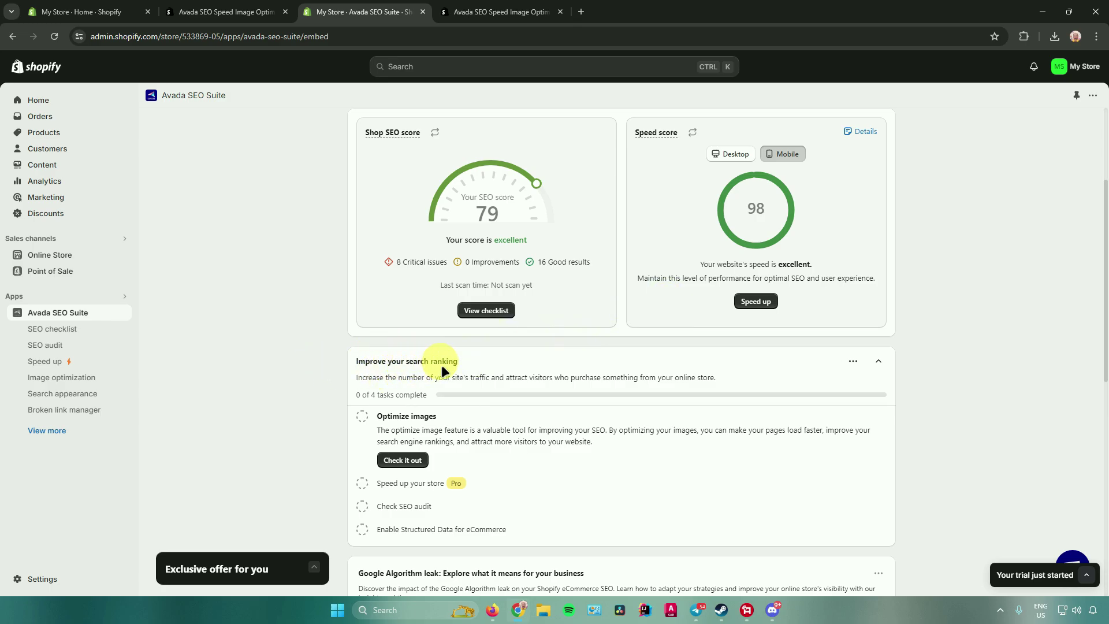
{"action": "scroll", "coordinate": [441, 365], "scroll_direction": "down", "scroll_amount": 2}
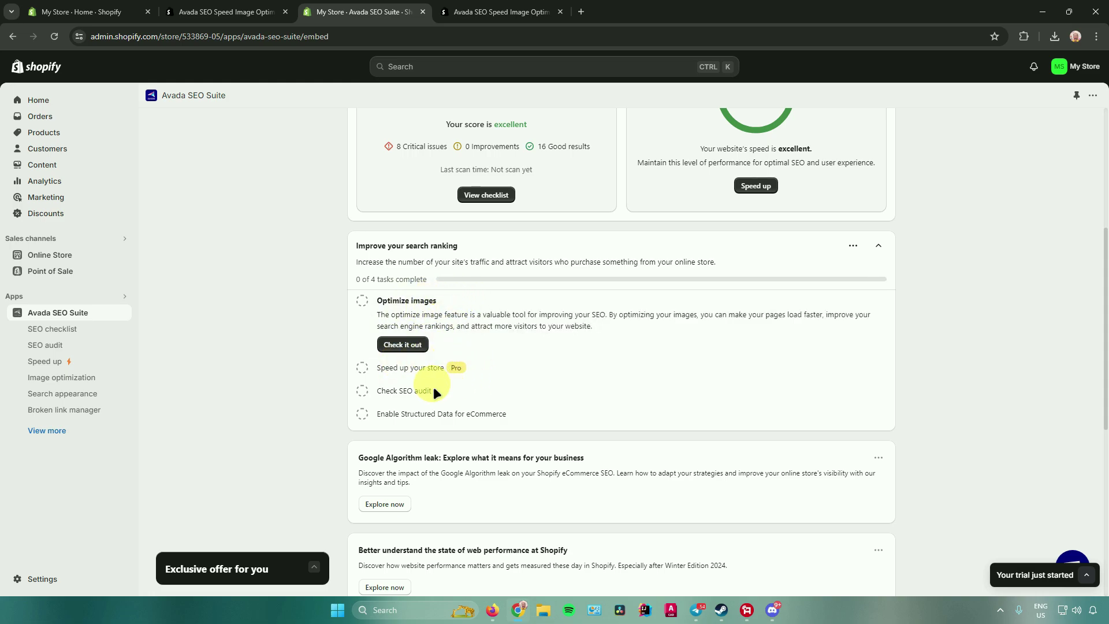
{"action": "scroll", "coordinate": [435, 393], "scroll_direction": "down", "scroll_amount": 1}
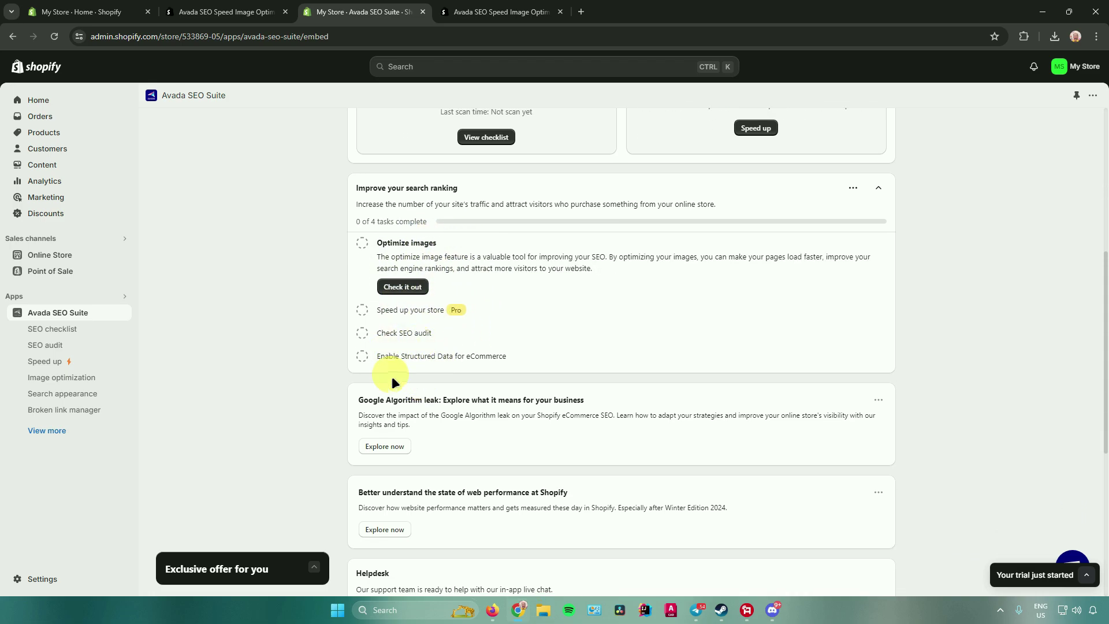
{"action": "scroll", "coordinate": [384, 373], "scroll_direction": "down", "scroll_amount": 1}
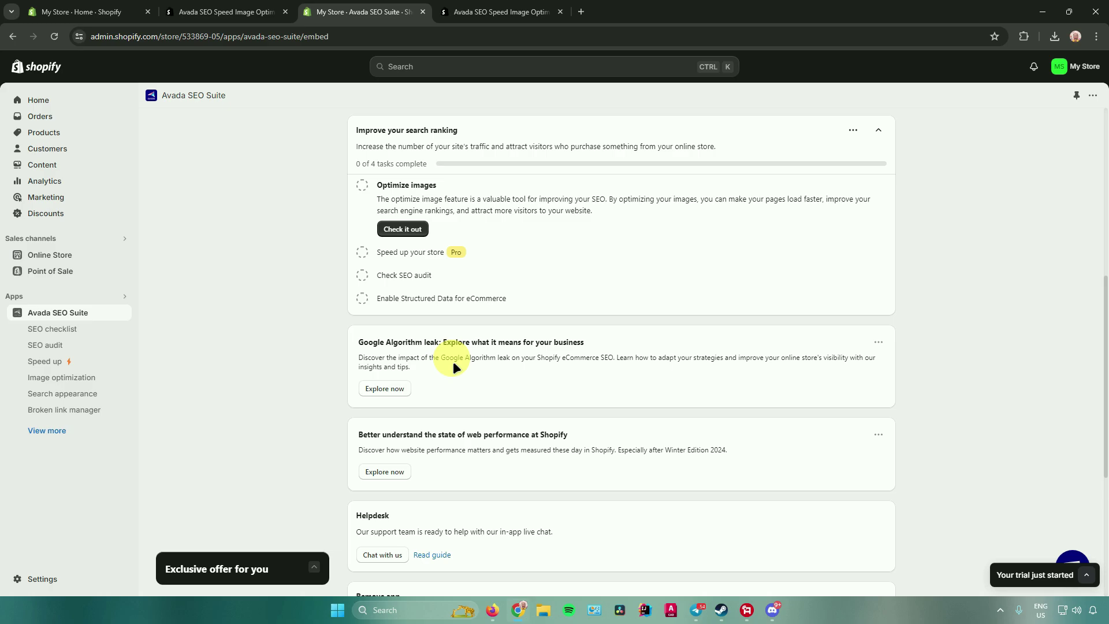
{"action": "scroll", "coordinate": [453, 362], "scroll_direction": "down", "scroll_amount": 3}
{"action": "scroll", "coordinate": [542, 363], "scroll_direction": "up", "scroll_amount": 1}
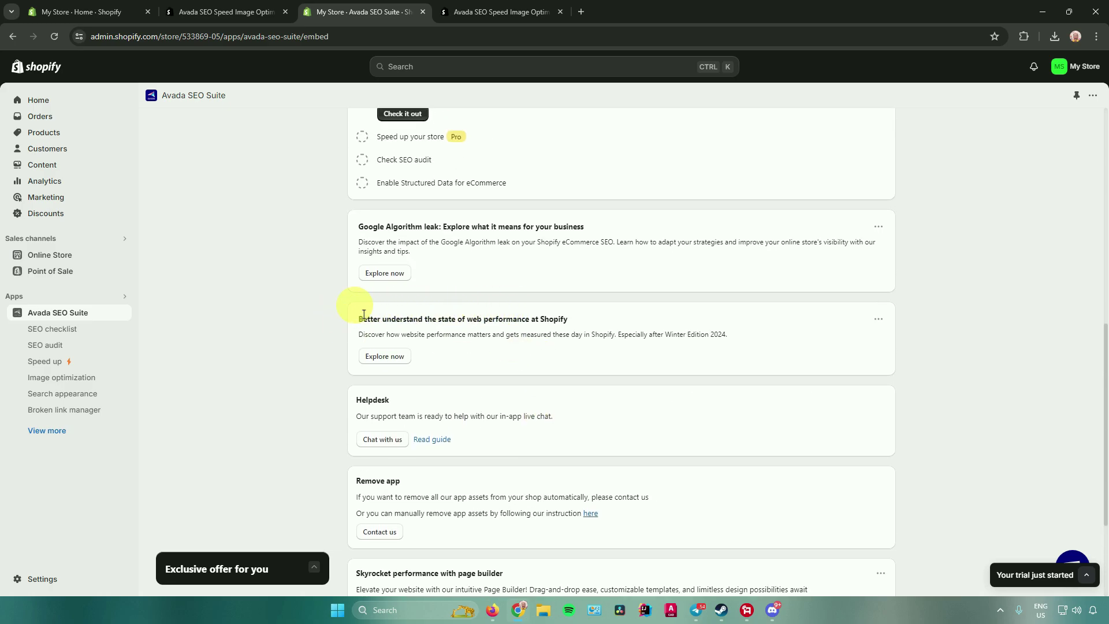
{"action": "left_click_drag", "start_coordinate": [360, 319], "coordinate": [378, 319]}
{"action": "left_click", "coordinate": [434, 326]}
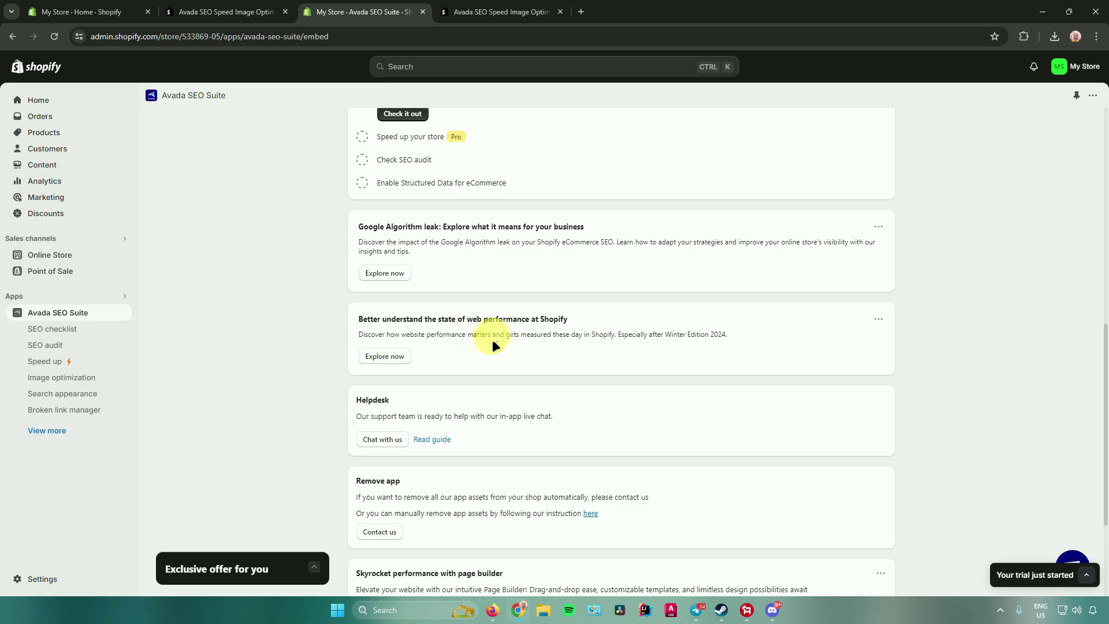
{"action": "scroll", "coordinate": [426, 397], "scroll_direction": "down", "scroll_amount": 1}
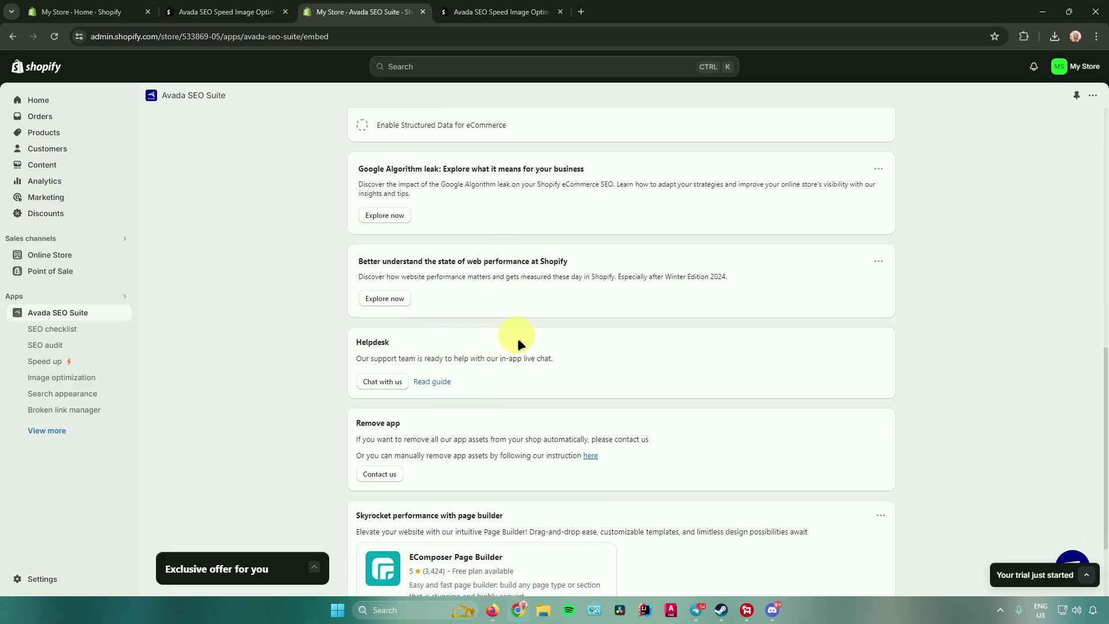
{"action": "scroll", "coordinate": [520, 341], "scroll_direction": "down", "scroll_amount": 2}
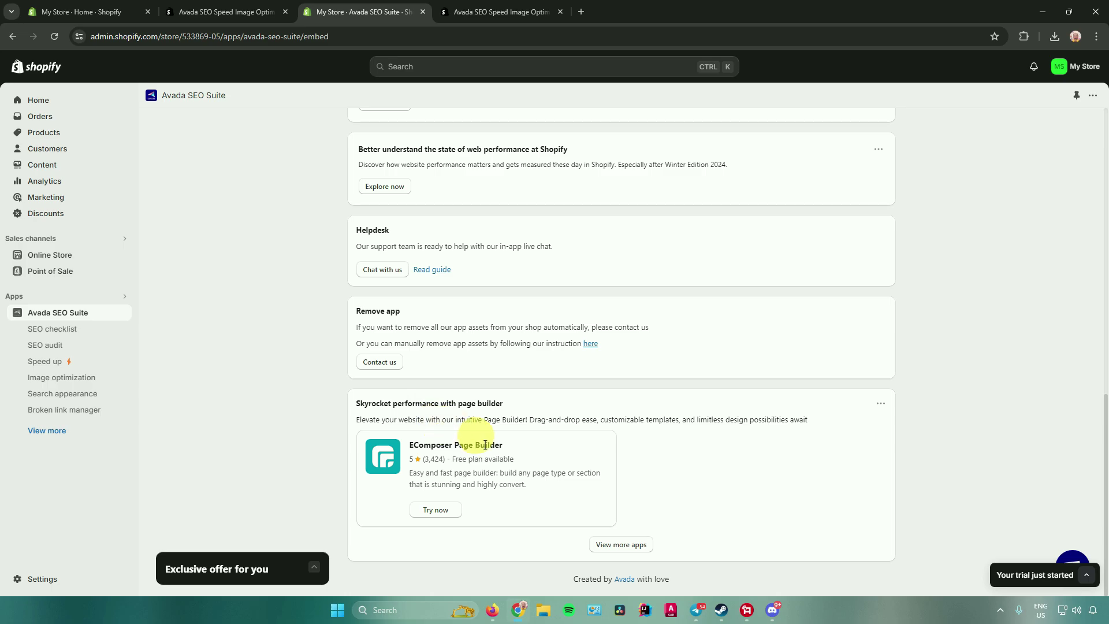
{"action": "scroll", "coordinate": [485, 444], "scroll_direction": "up", "scroll_amount": 15}
- Compare the store's desktop and mobile speed scores on the dashboard
{"action": "scroll", "coordinate": [520, 446], "scroll_direction": "down", "scroll_amount": 1}
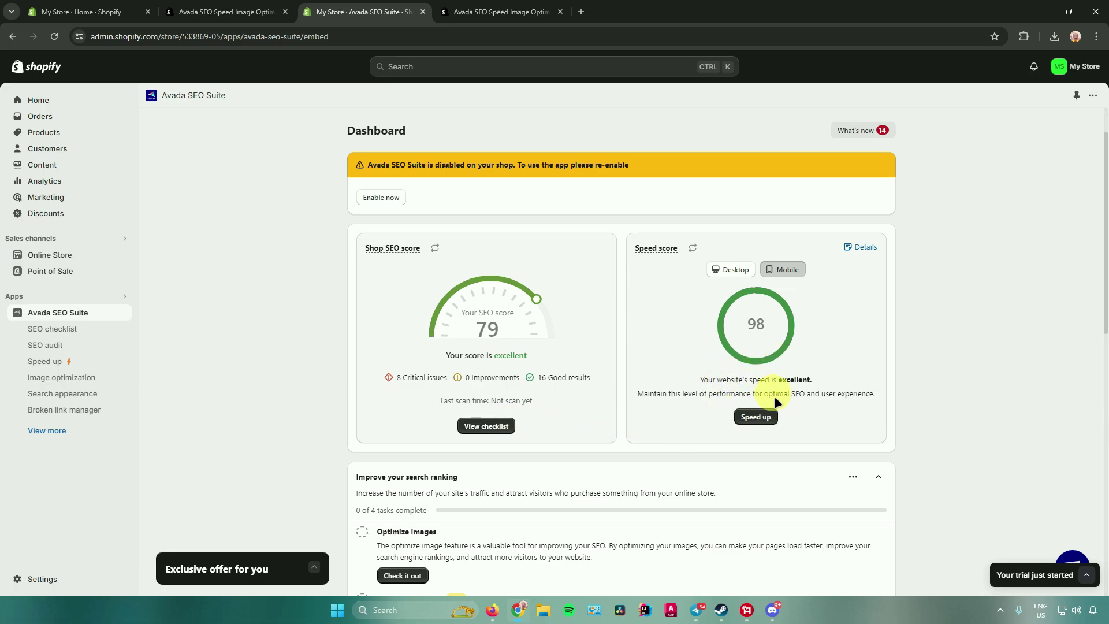
{"action": "left_click", "coordinate": [725, 271]}
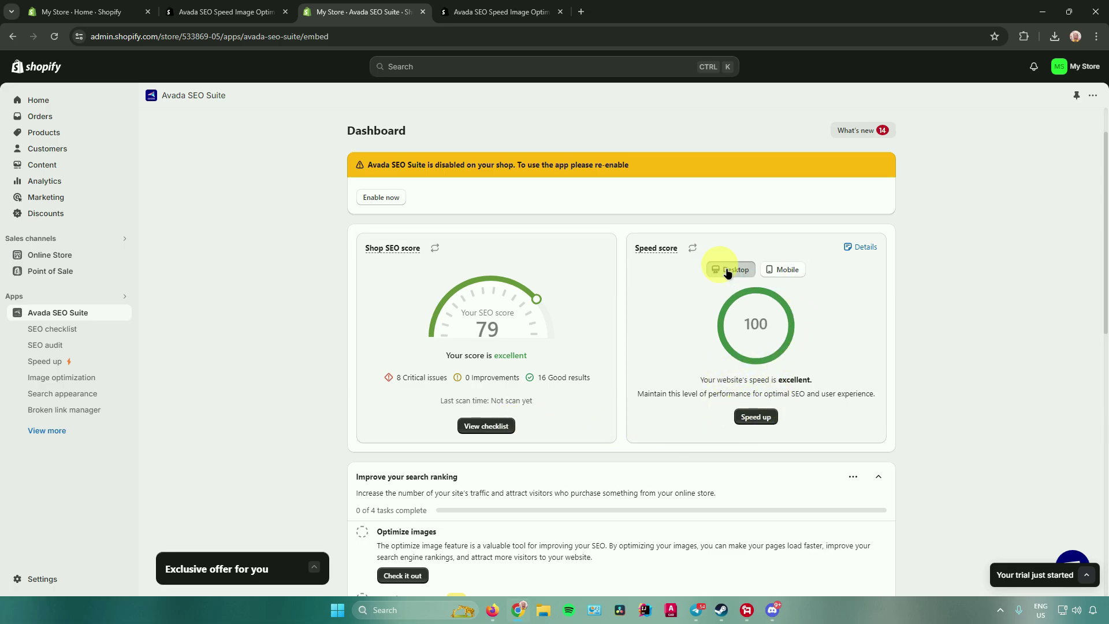
{"action": "left_click", "coordinate": [782, 271]}
{"action": "left_click", "coordinate": [731, 270]}
{"action": "left_click", "coordinate": [782, 269]}
{"action": "left_click", "coordinate": [731, 269]}
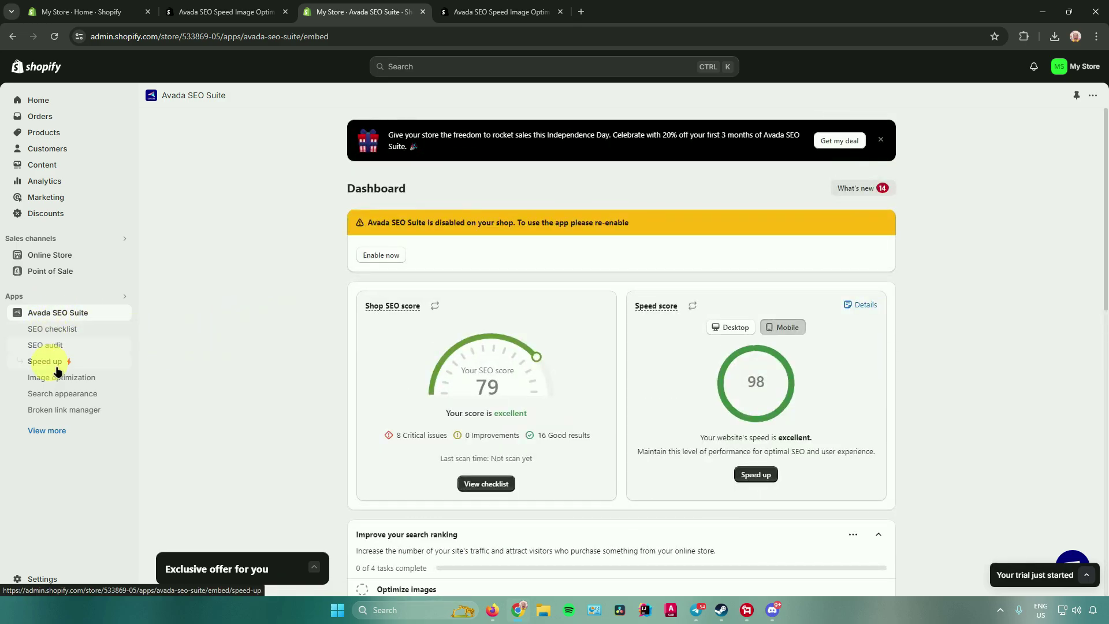
- Review the Shop SEO checklist's issues and score history, and view the on-page SEO audit for products
{"action": "left_click", "coordinate": [70, 327]}
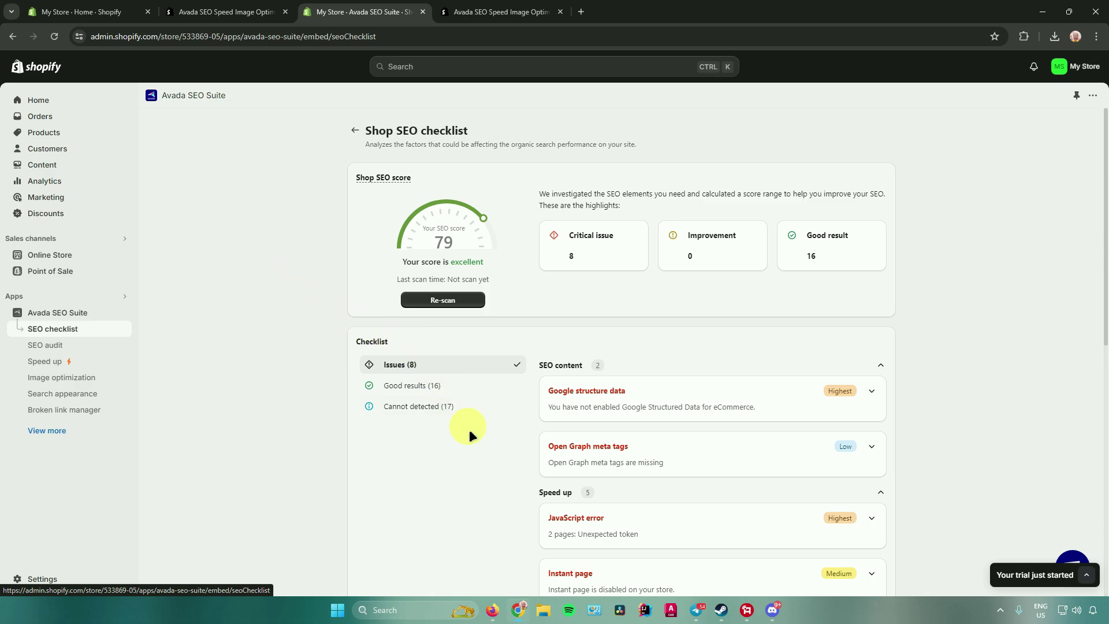
{"action": "scroll", "coordinate": [469, 428], "scroll_direction": "down", "scroll_amount": 3}
{"action": "scroll", "coordinate": [509, 423], "scroll_direction": "down", "scroll_amount": 6}
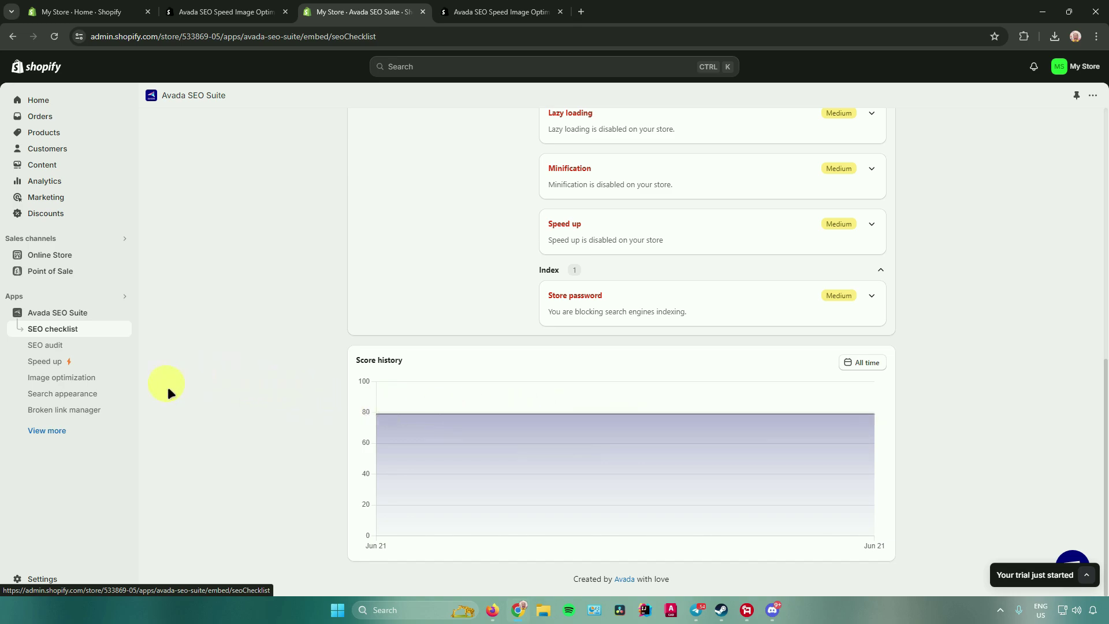
{"action": "left_click", "coordinate": [124, 345]}
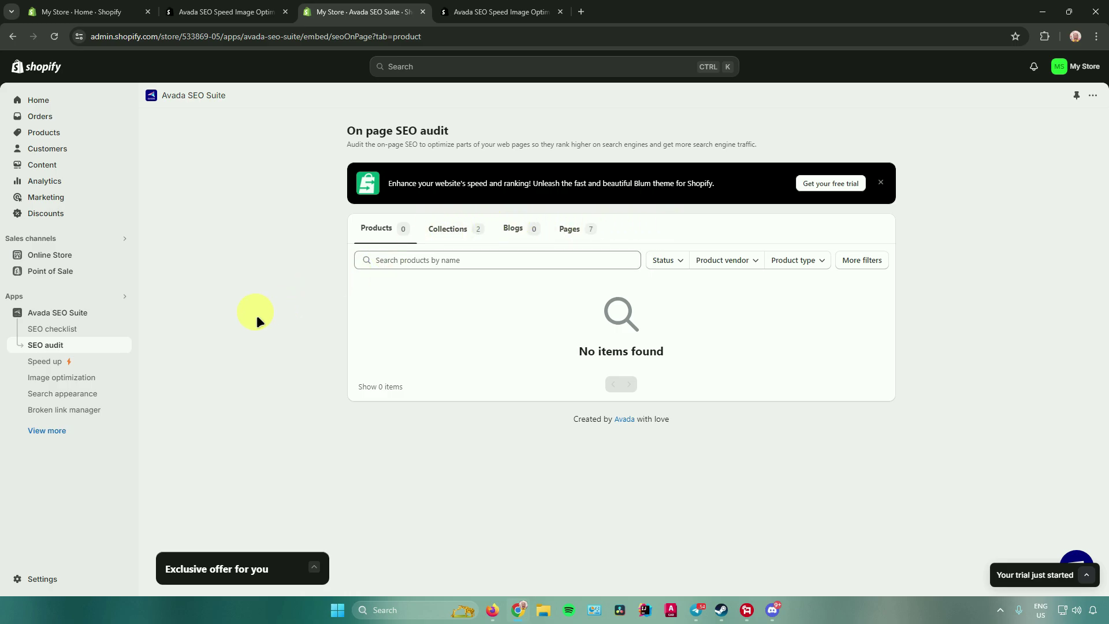
- View the Speed up modes and inspect the JS deferral, style optimization and assets optimization solutions under Speed up tuning
{"action": "left_click", "coordinate": [41, 364]}
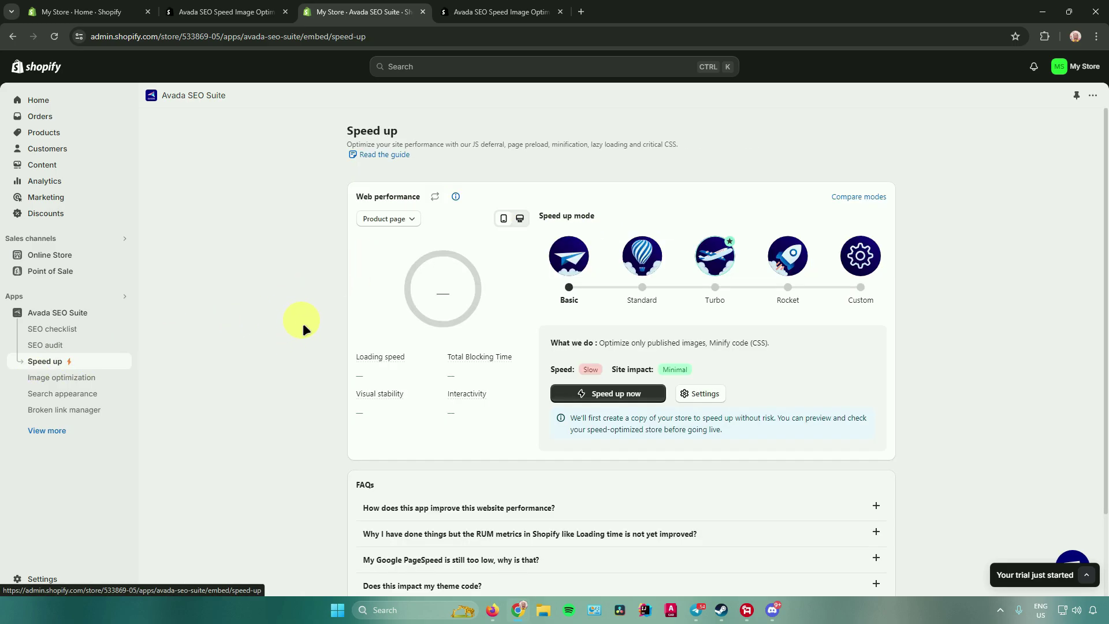
{"action": "scroll", "coordinate": [318, 327], "scroll_direction": "down", "scroll_amount": 1}
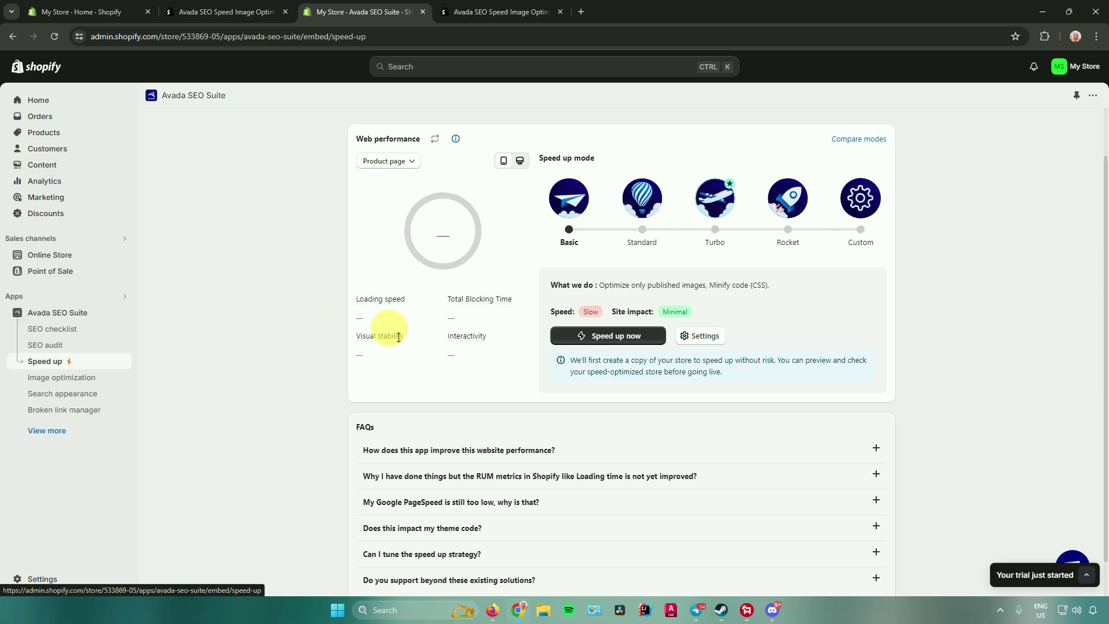
{"action": "left_click", "coordinate": [608, 336]}
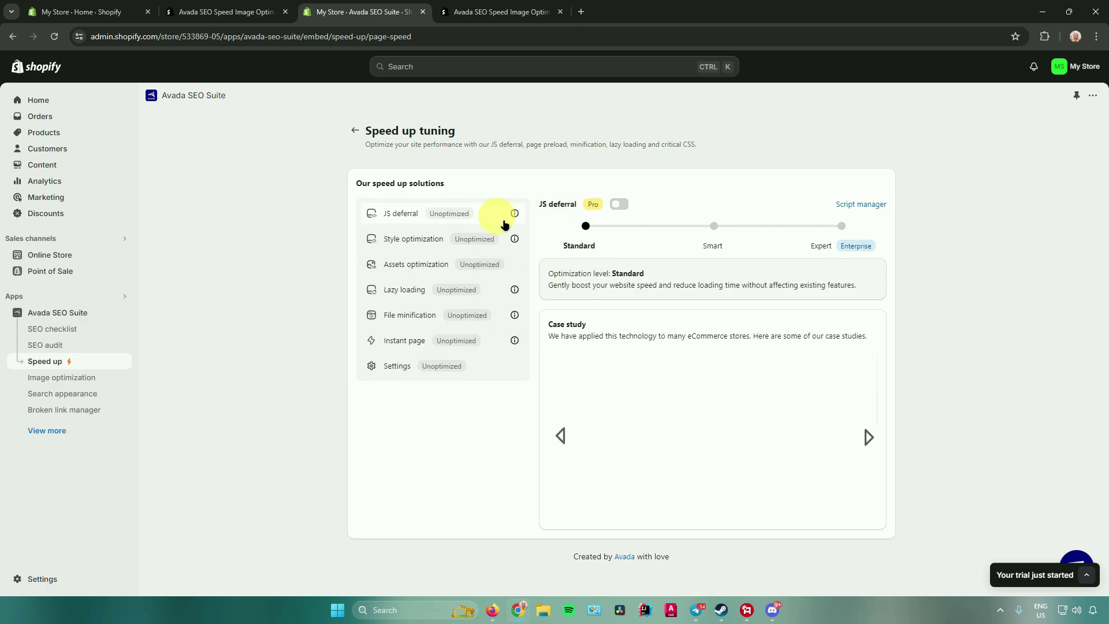
{"action": "left_click", "coordinate": [415, 239]}
{"action": "left_click", "coordinate": [407, 264]}
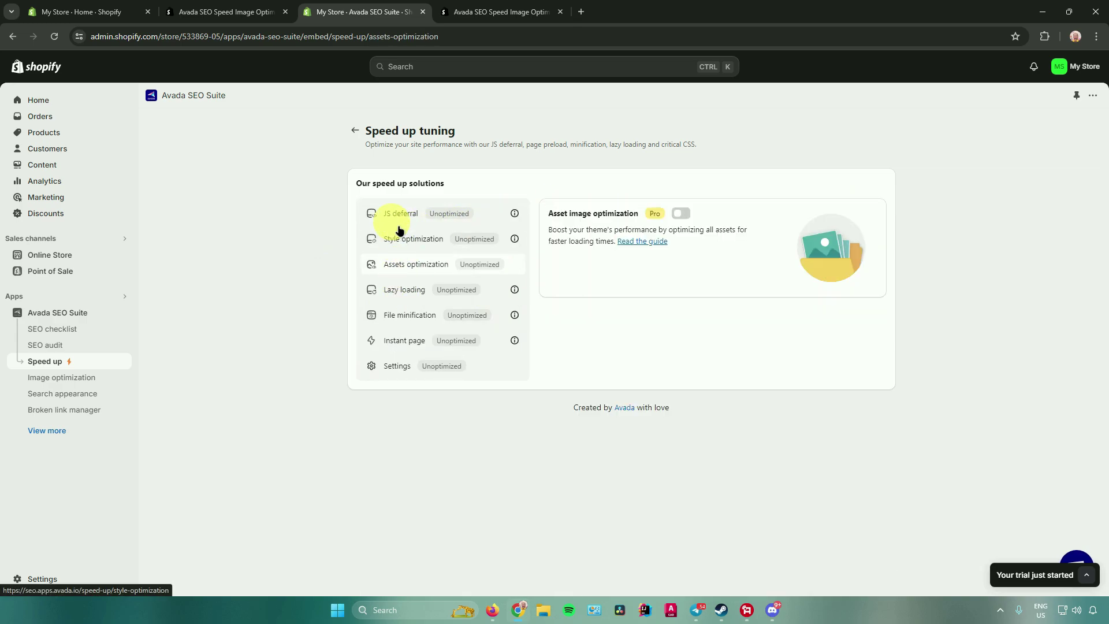
- View the Image optimization page and the Search appearance settings for meta tags, Google structured data, instant indexing and social networks
{"action": "left_click", "coordinate": [61, 377]}
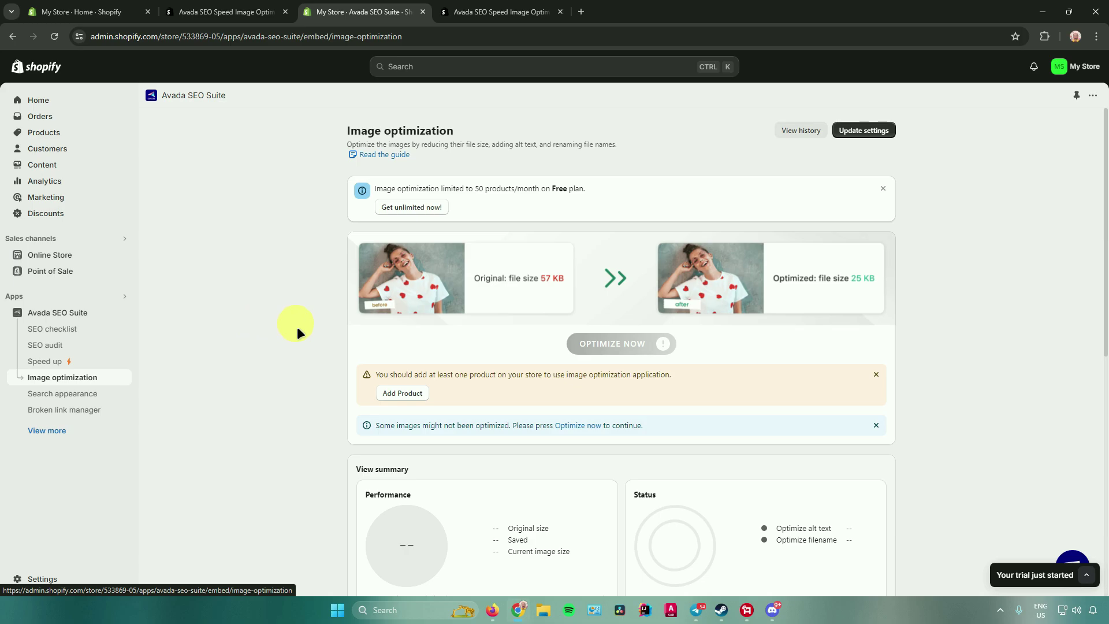
{"action": "left_click", "coordinate": [87, 394]}
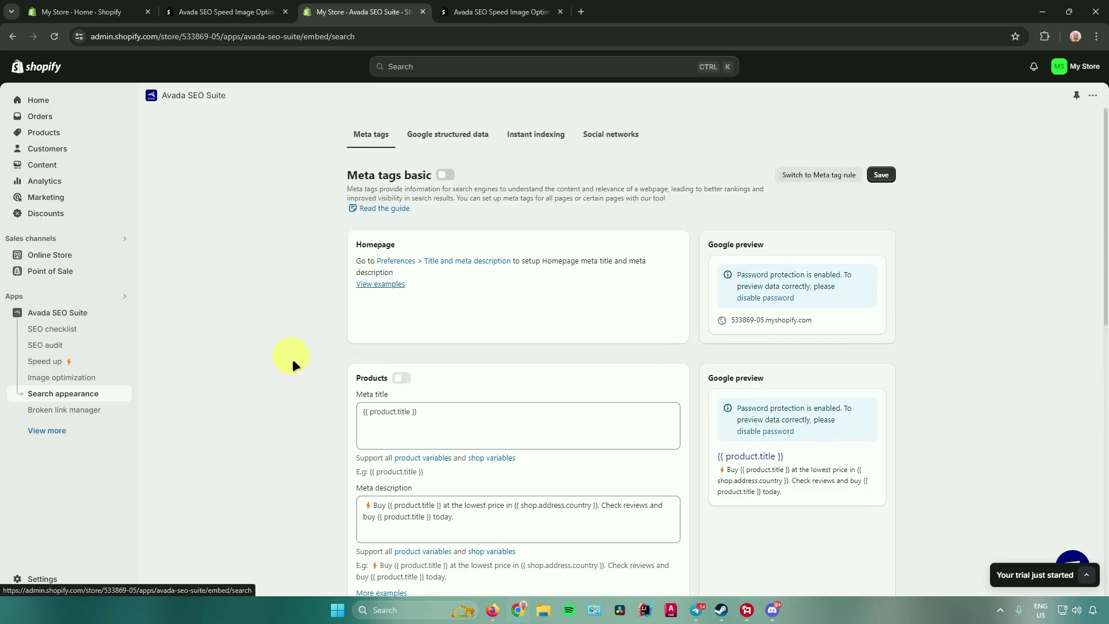
{"action": "left_click", "coordinate": [466, 137]}
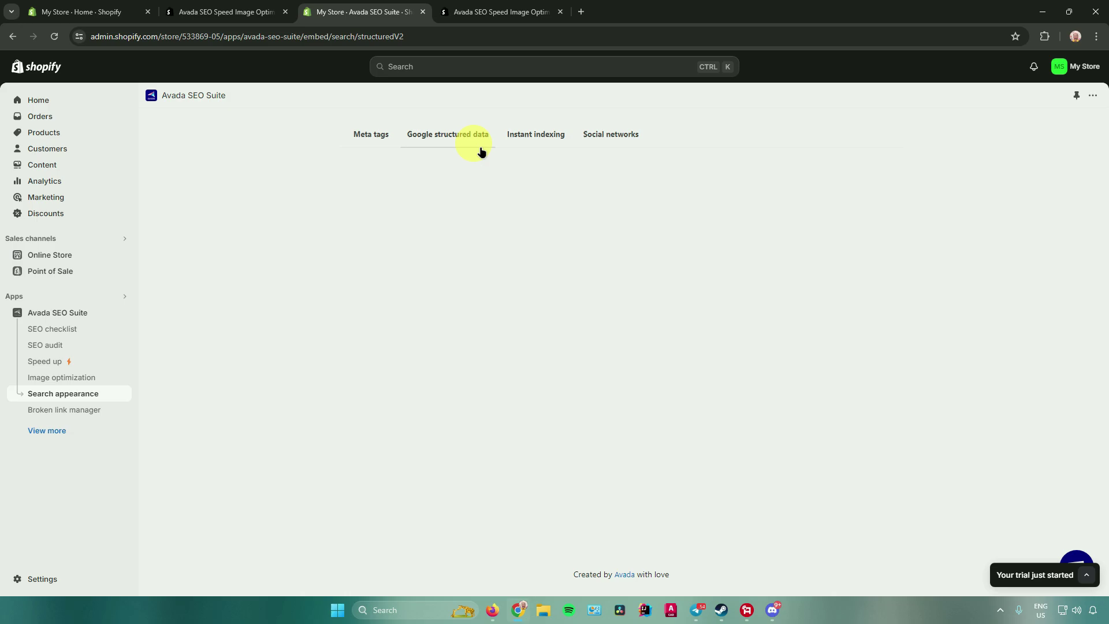
{"action": "left_click", "coordinate": [535, 141]}
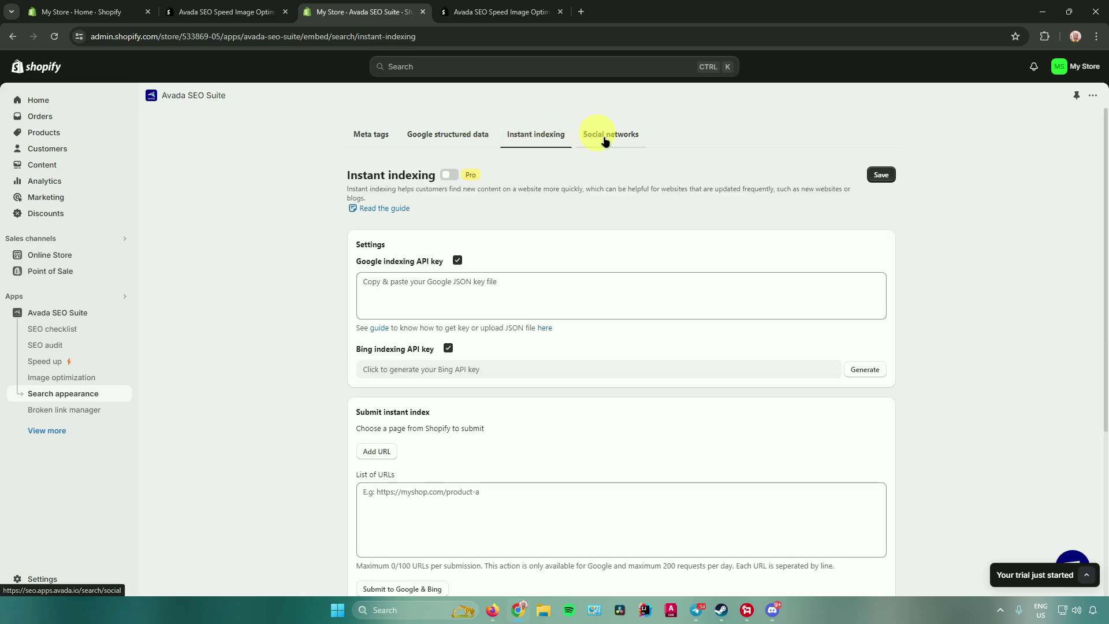
{"action": "left_click", "coordinate": [605, 140]}
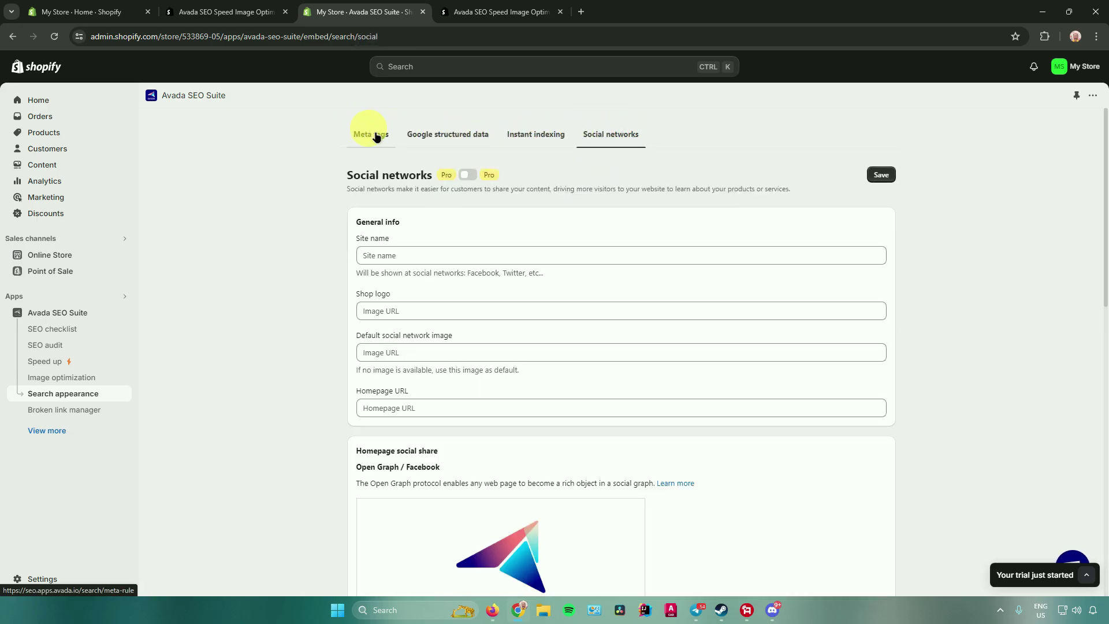
{"action": "left_click", "coordinate": [377, 136]}
{"action": "scroll", "coordinate": [493, 330], "scroll_direction": "down", "scroll_amount": 3}
{"action": "left_click", "coordinate": [430, 307]}
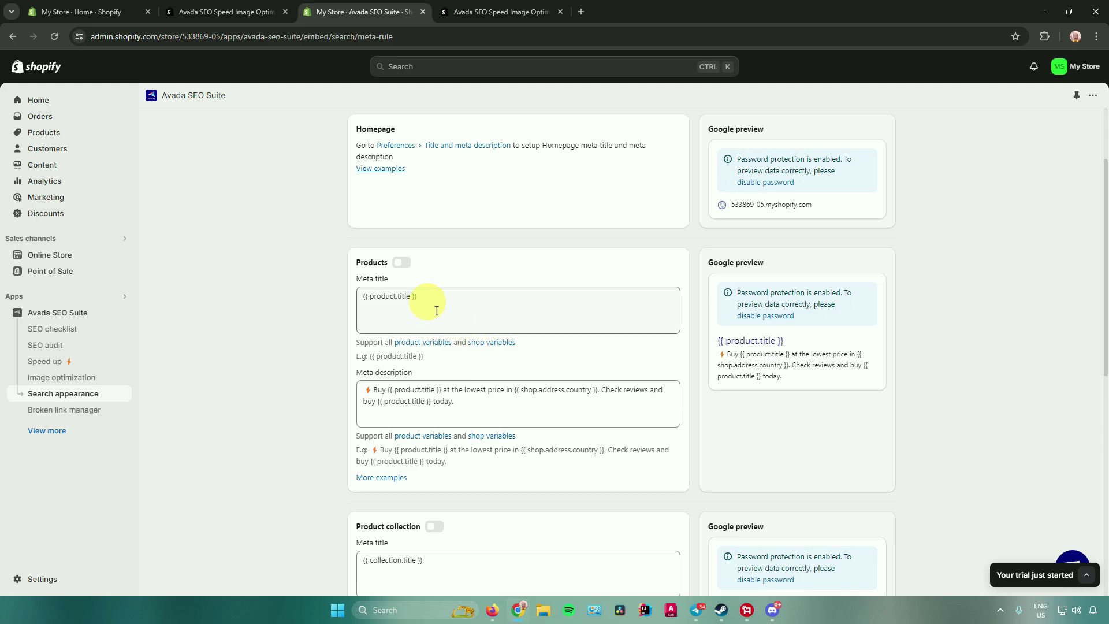
- View the Broken link manager, SEO tools, Subscription, Settings, Feature request and Recommended apps pages, and return to the app dashboard
{"action": "left_click", "coordinate": [65, 410]}
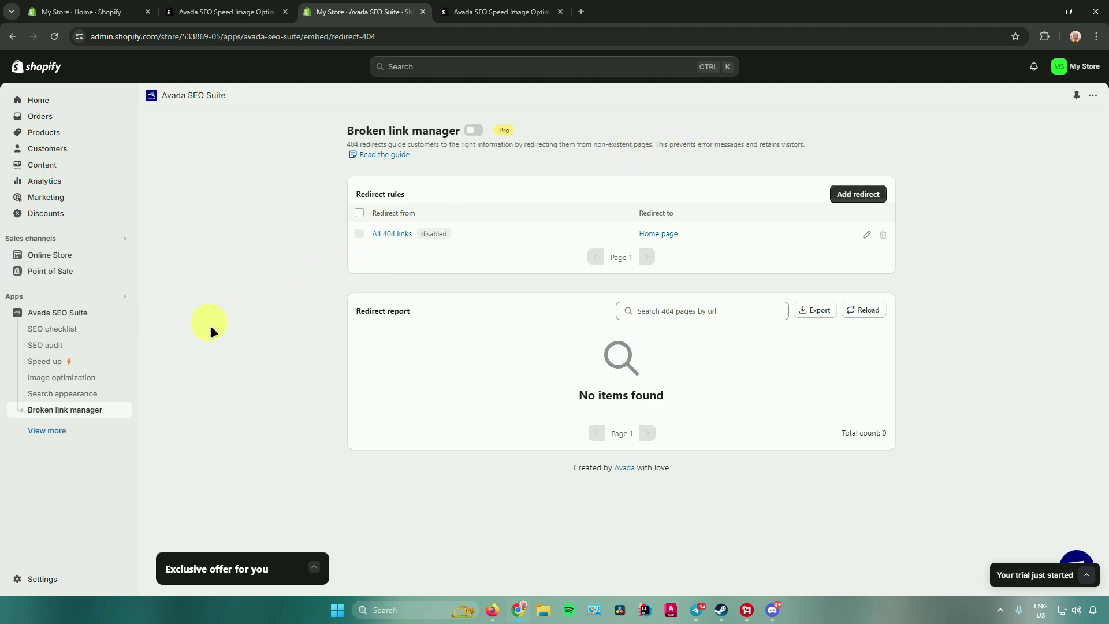
{"action": "left_click", "coordinate": [50, 431]}
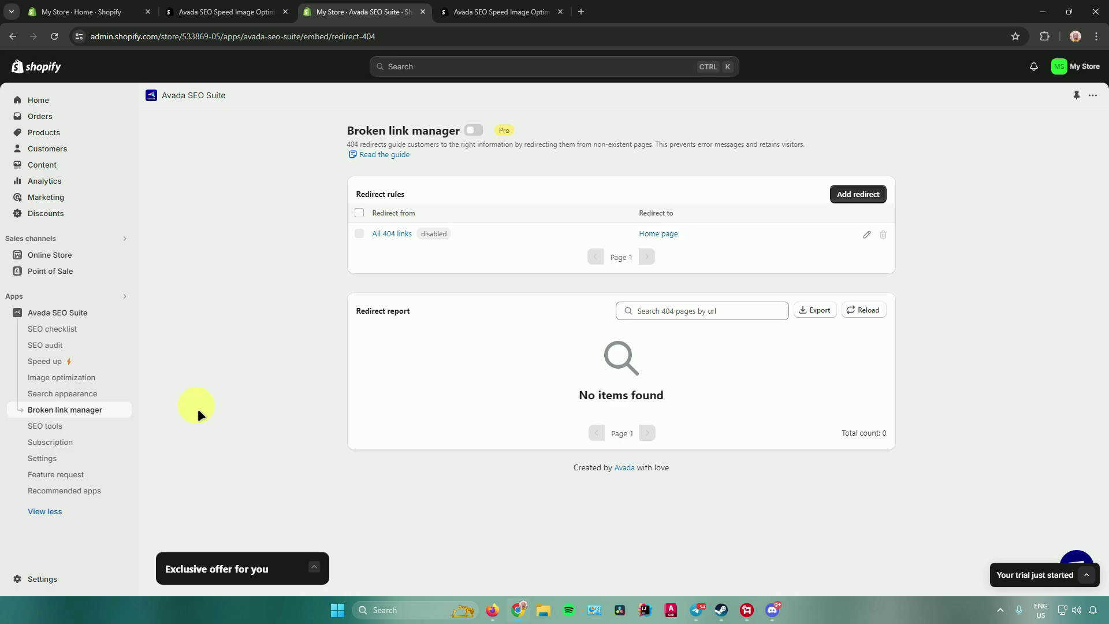
{"action": "left_click", "coordinate": [50, 427]}
{"action": "left_click", "coordinate": [63, 443]}
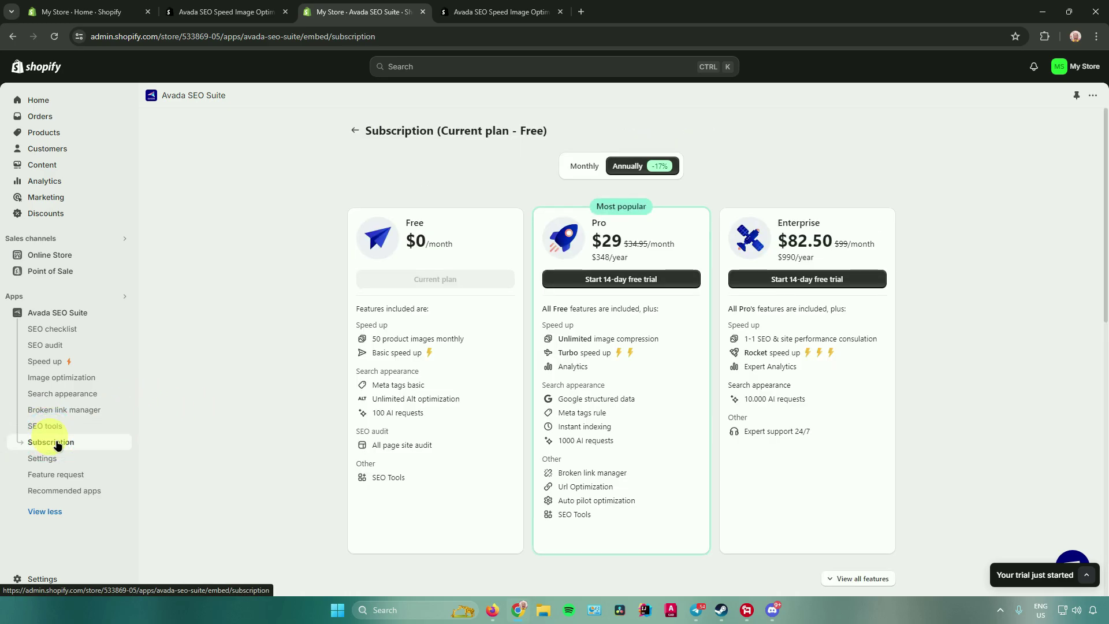
{"action": "left_click", "coordinate": [67, 458]}
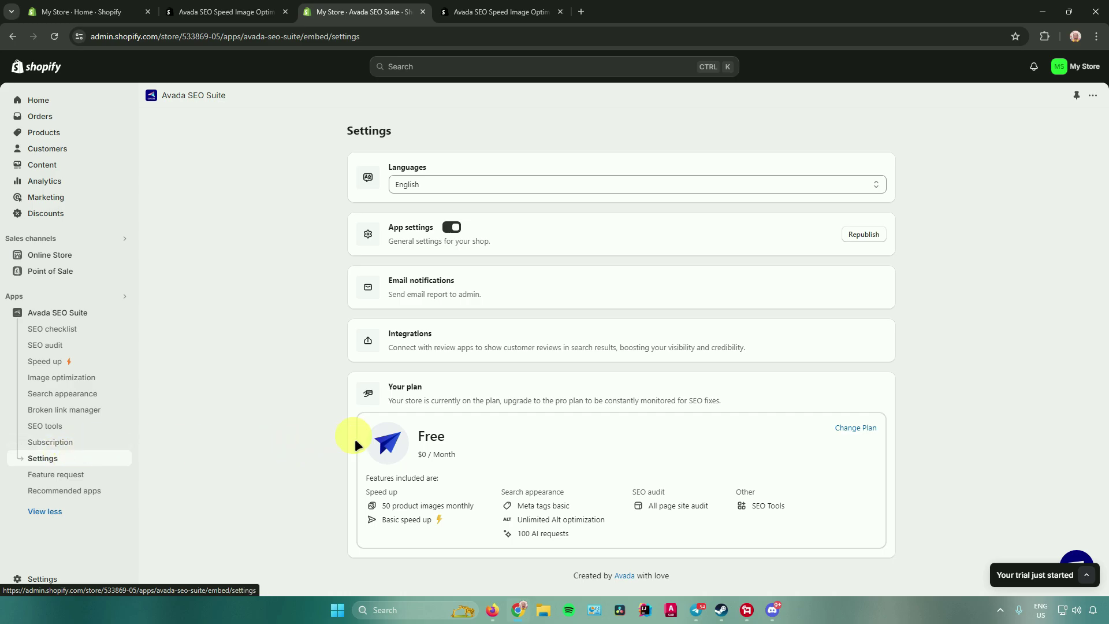
{"action": "left_click", "coordinate": [68, 475]}
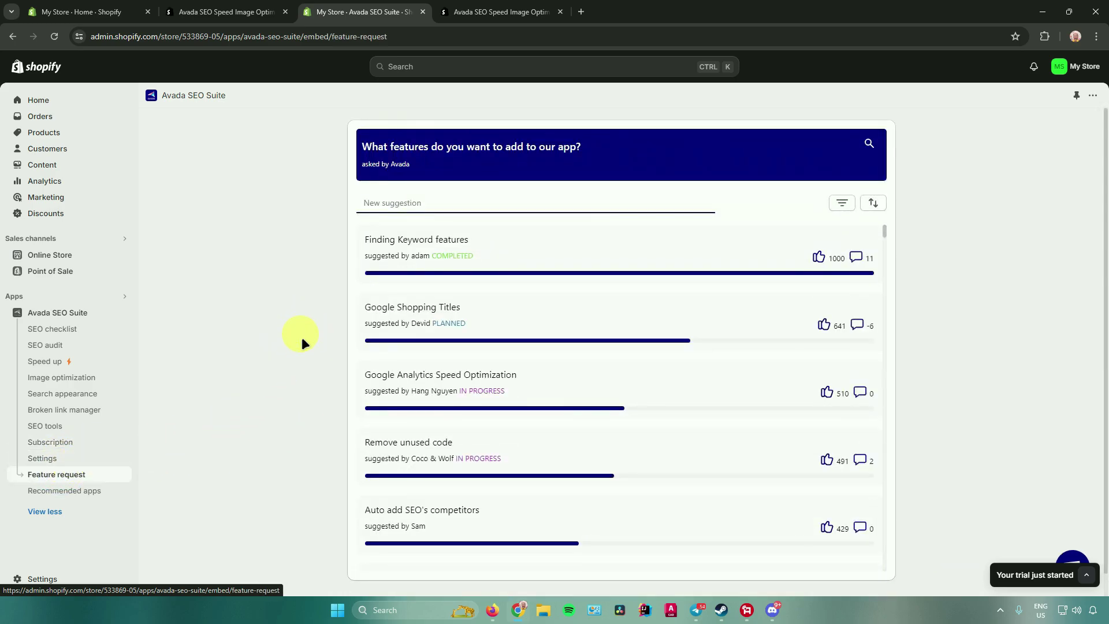
{"action": "left_click", "coordinate": [78, 490]}
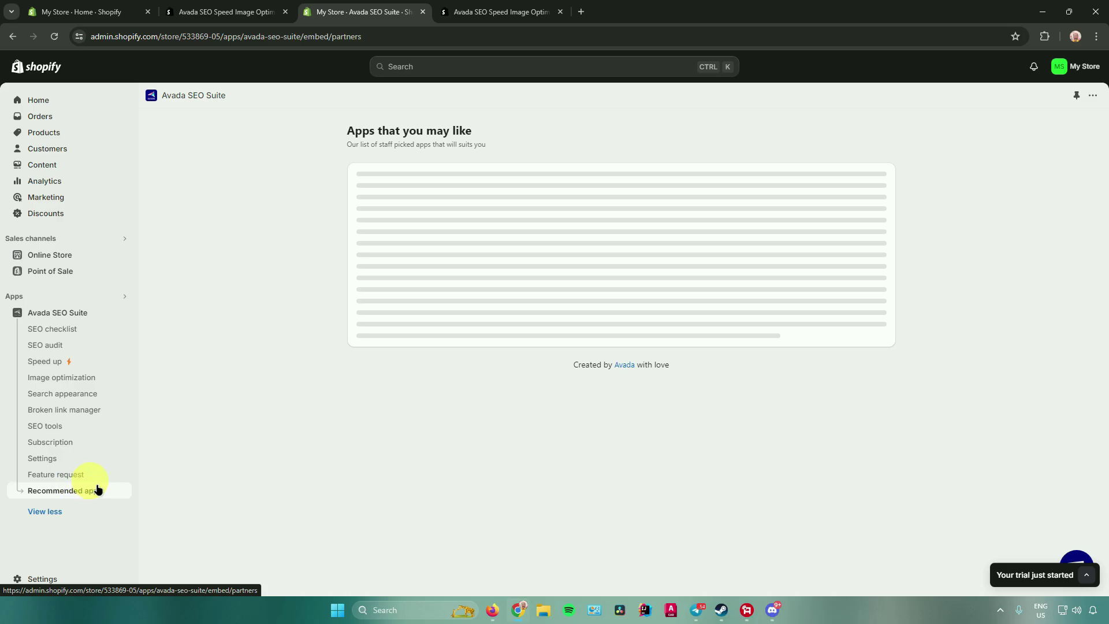
{"action": "left_click", "coordinate": [93, 313]}
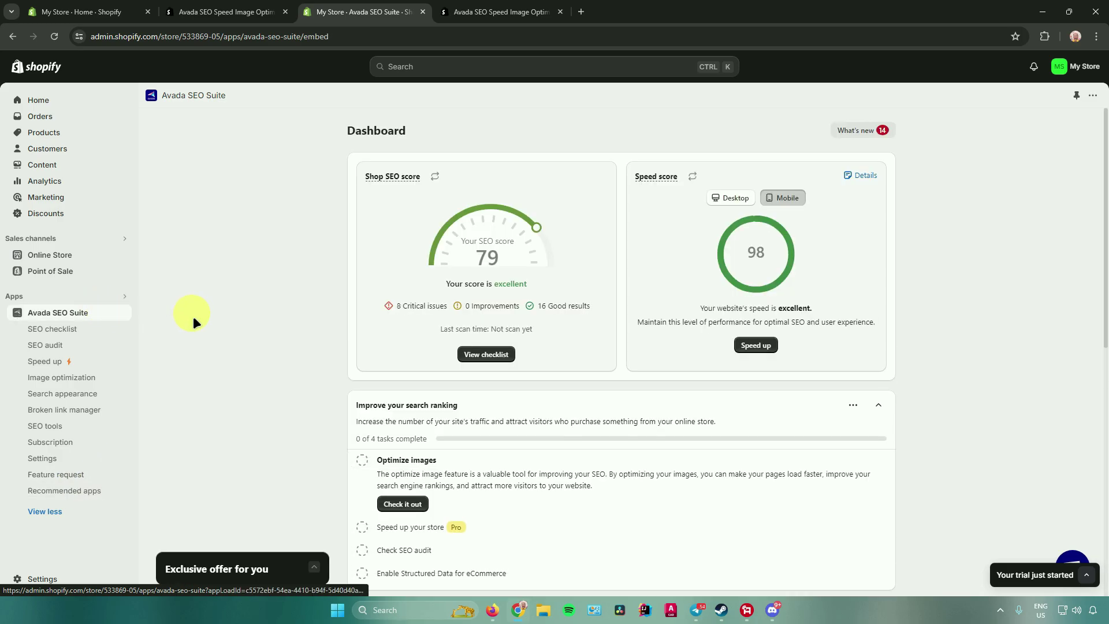